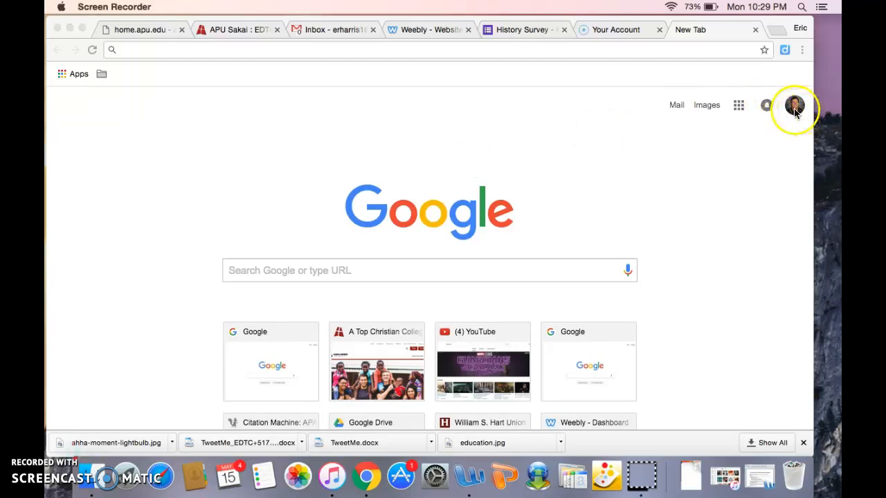
Open Google Forms from the Google apps and create a new form from the Blank Quiz template.
click(739, 106)
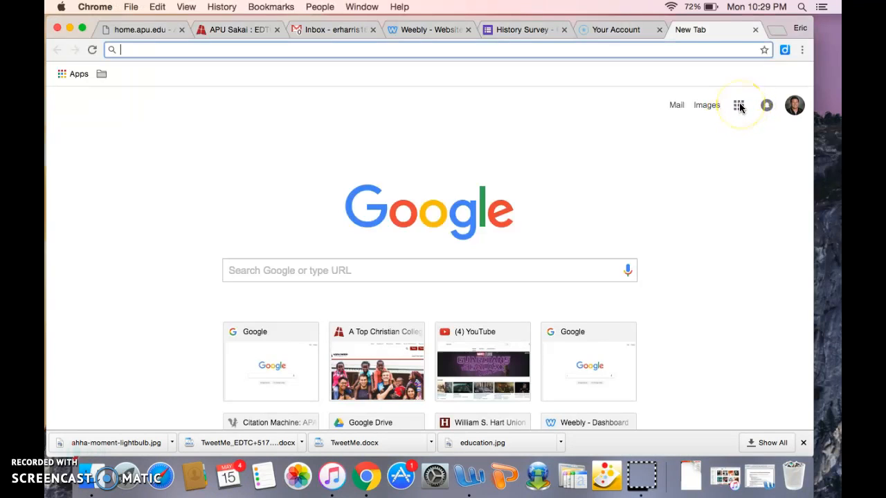
click(739, 106)
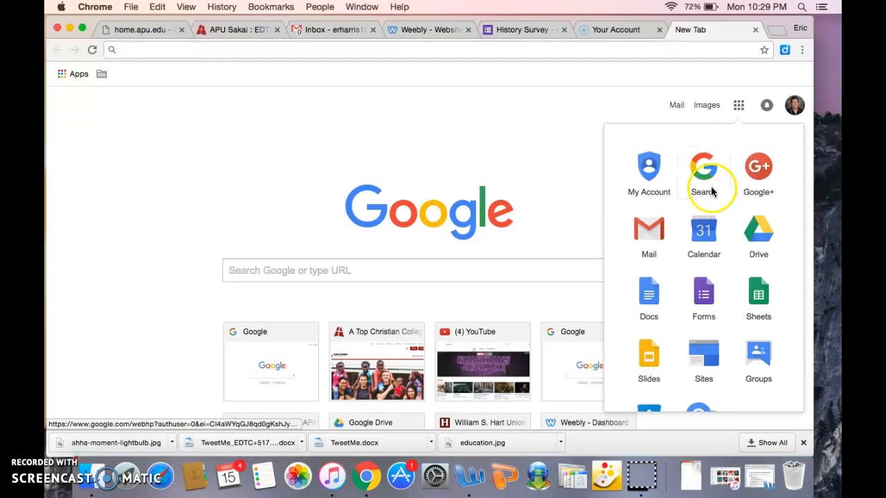
click(702, 289)
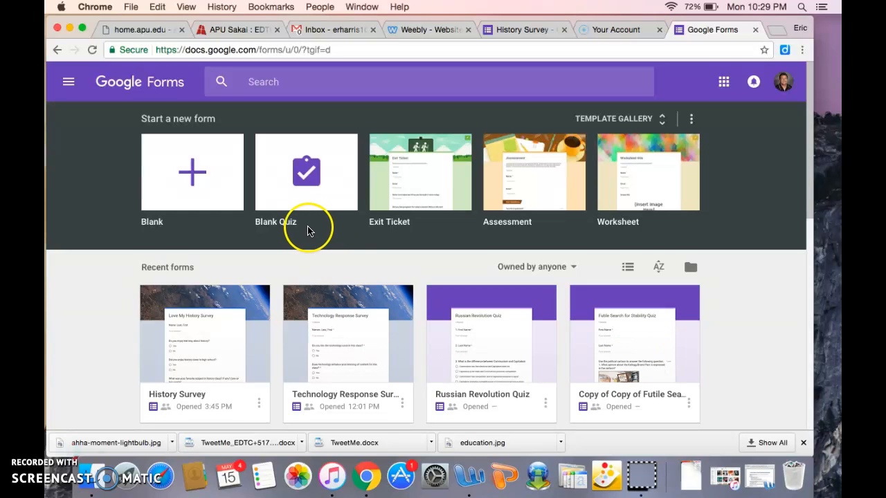
click(309, 185)
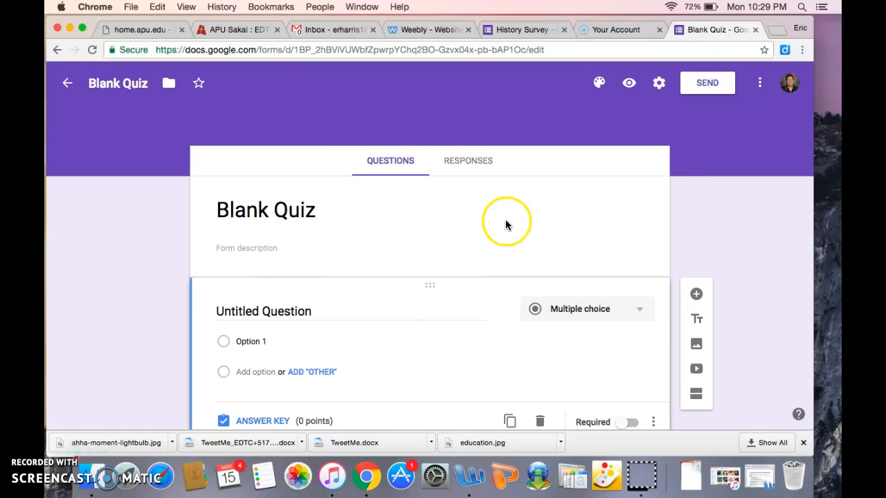
Apply the coloured pencils header image from the Work and School themes to the quiz.
scroll(432, 249, down, 2)
scroll(432, 249, up, 2)
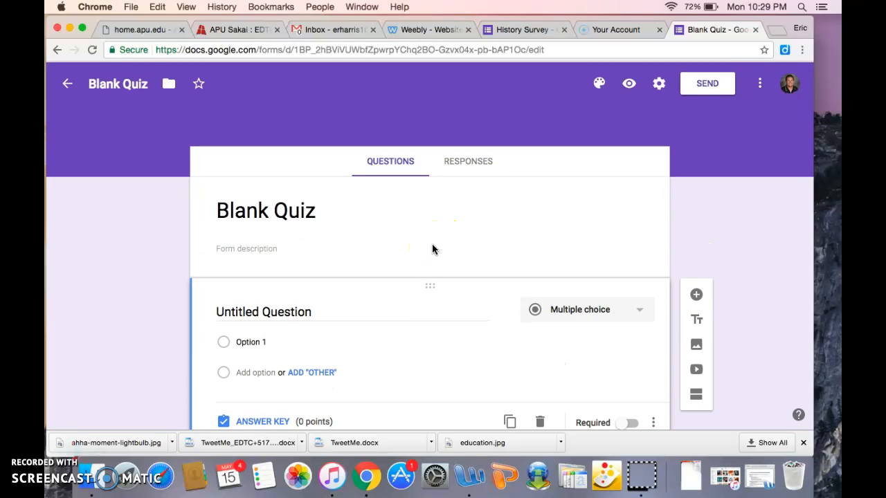
click(601, 83)
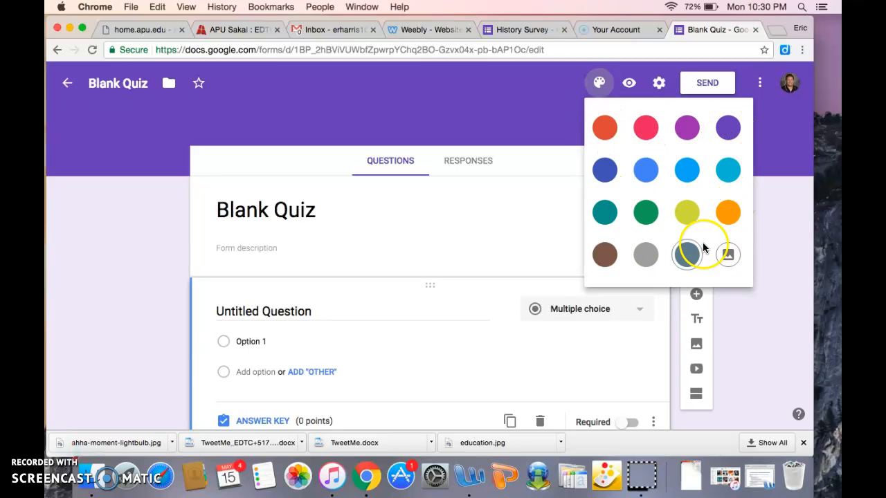
click(727, 256)
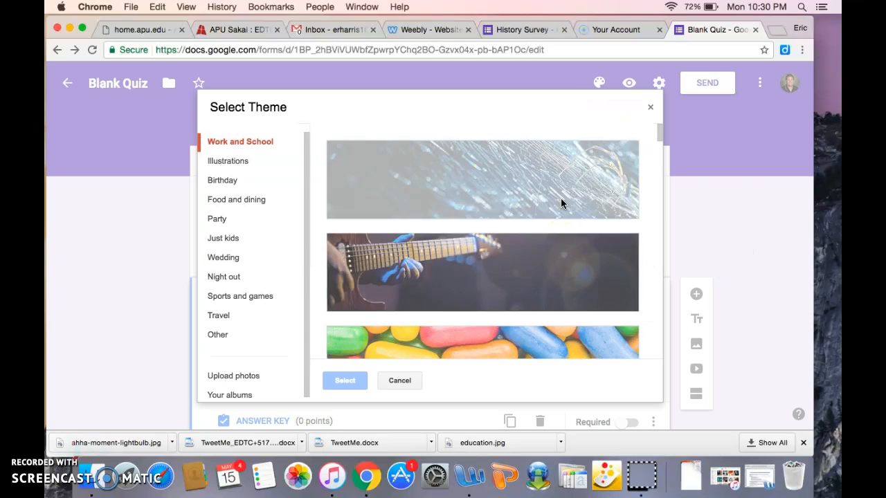
scroll(429, 194, down, 5)
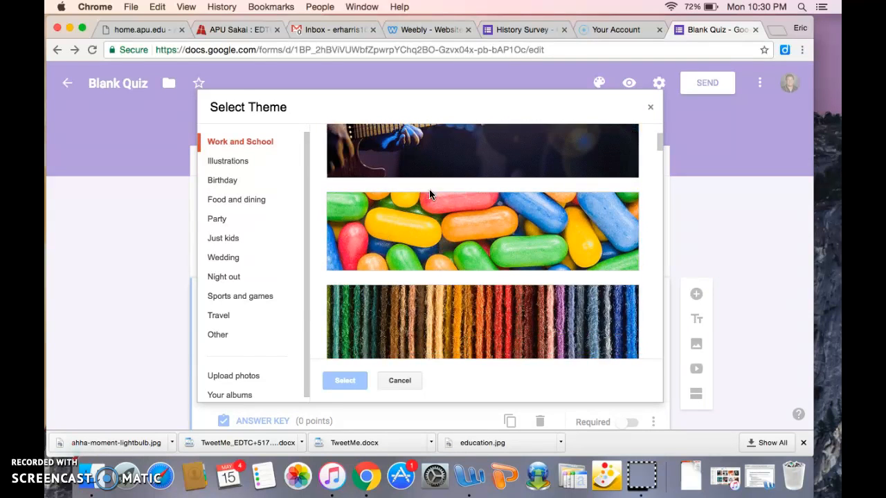
scroll(429, 194, down, 5)
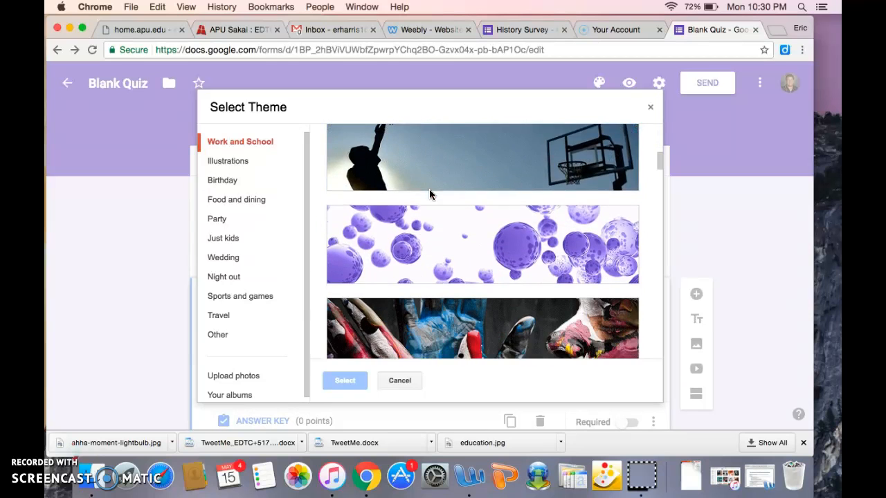
scroll(429, 194, down, 2)
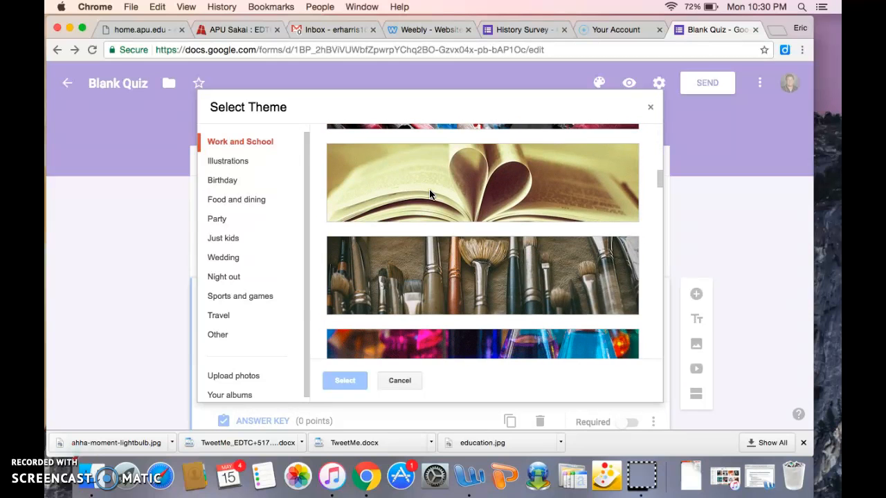
scroll(429, 195, down, 4)
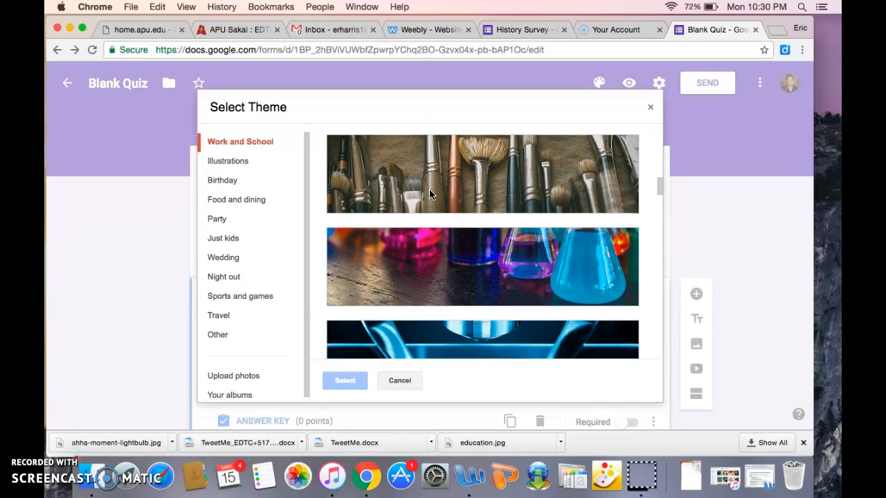
scroll(429, 194, down, 3)
click(403, 181)
click(434, 188)
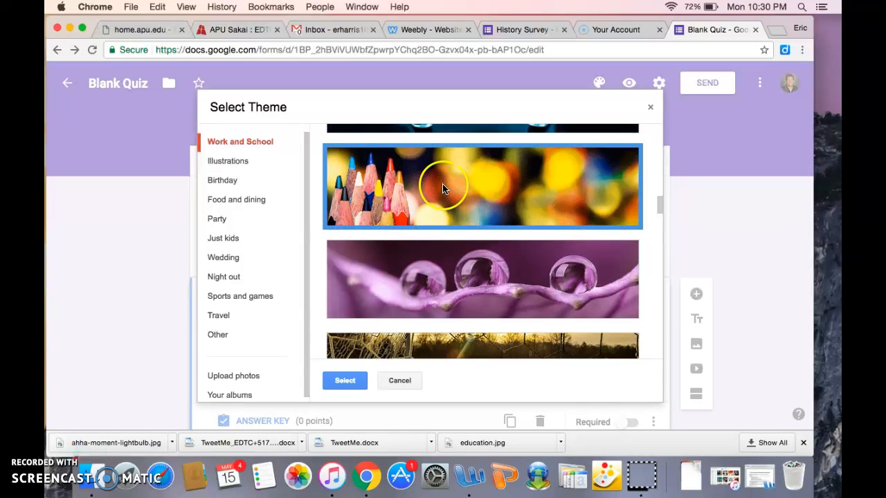
click(345, 381)
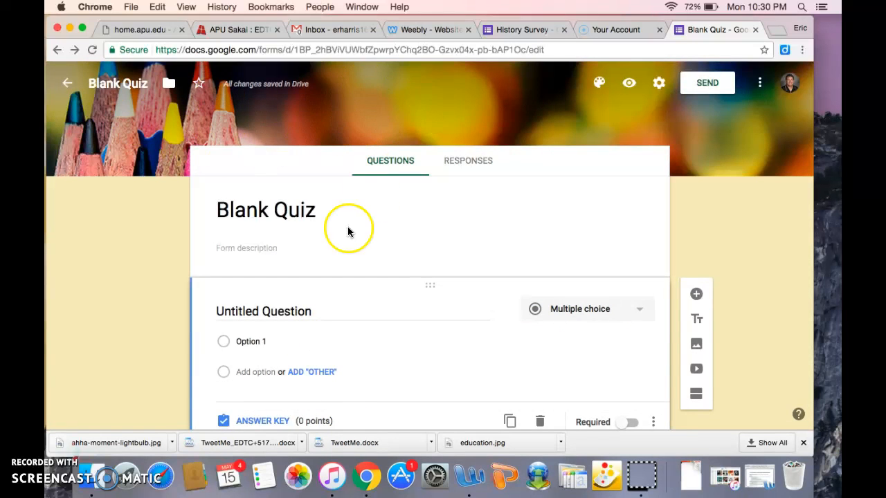
Change the quiz's title in the form body to "End of Cold War Quiz".
scroll(340, 242, down, 2)
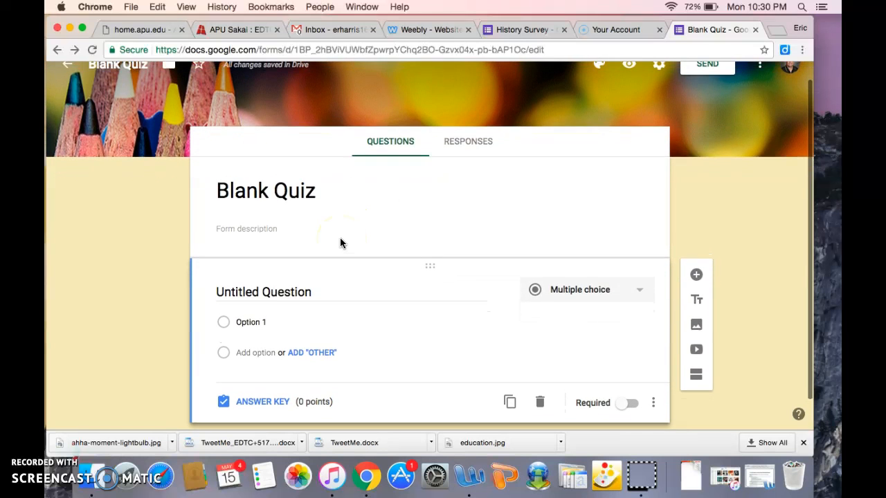
scroll(340, 242, up, 2)
triple_click(304, 210)
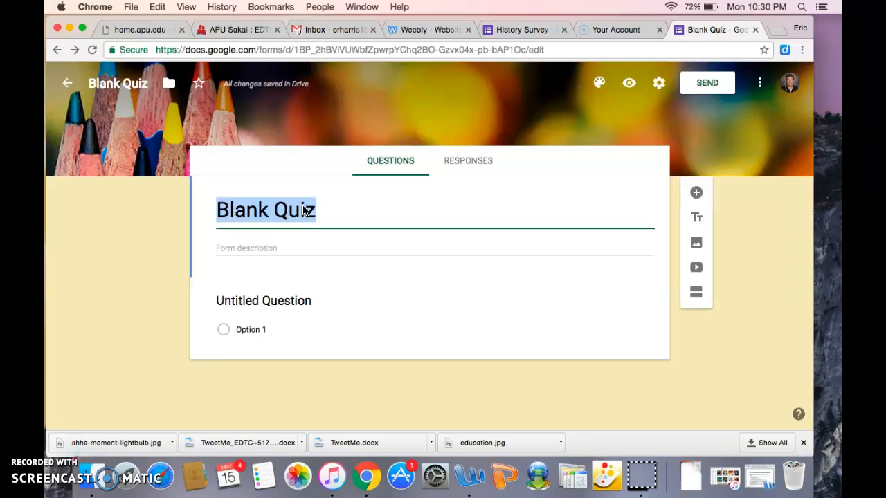
text(End of )
text(Coal)
key(BackSpace)
key(BackSpace)
text(ld)
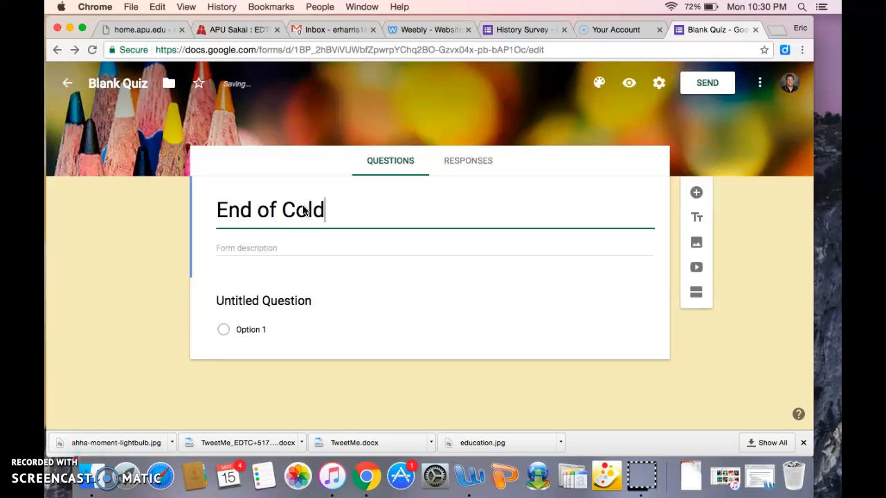
text( War W)
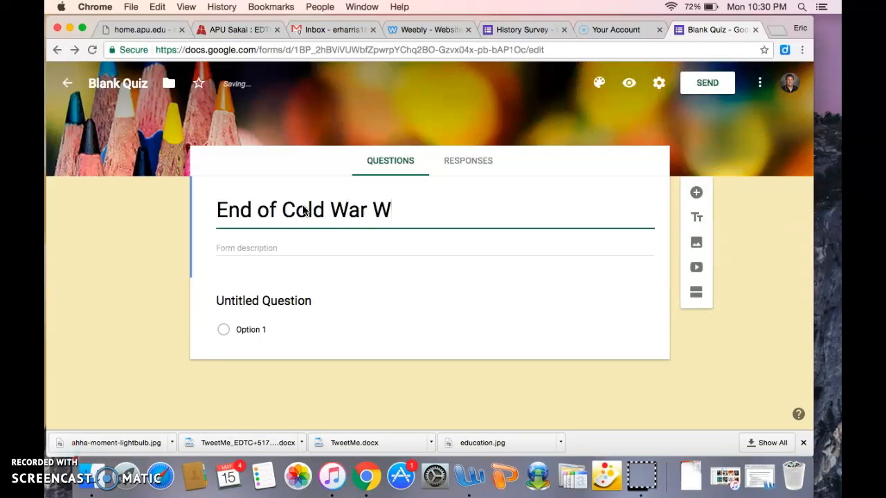
key(BackSpace)
text(Quiz)
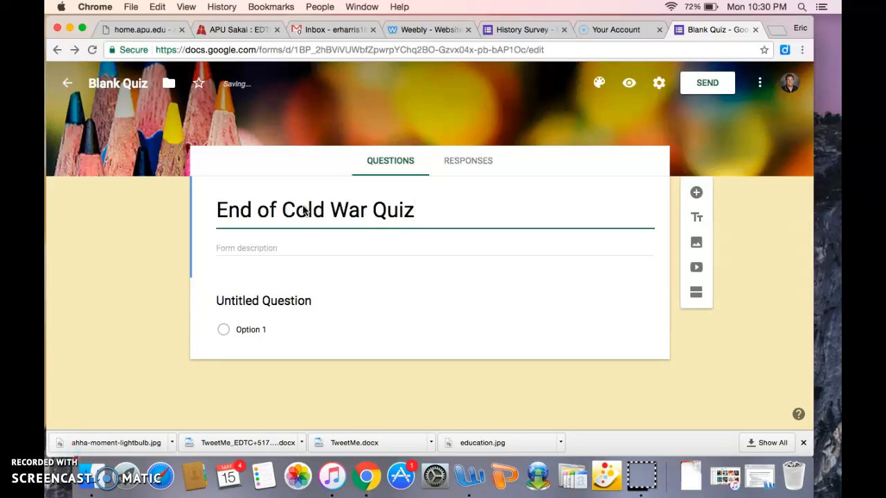
Rename the form file as "End of the Cold War Quiz".
click(141, 87)
key(BackSpace)
key(BackSpace)
key(BackSpace)
key(BackSpace)
key(BackSpace)
key(BackSpace)
key(BackSpace)
key(BackSpace)
key(BackSpace)
key(BackSpace)
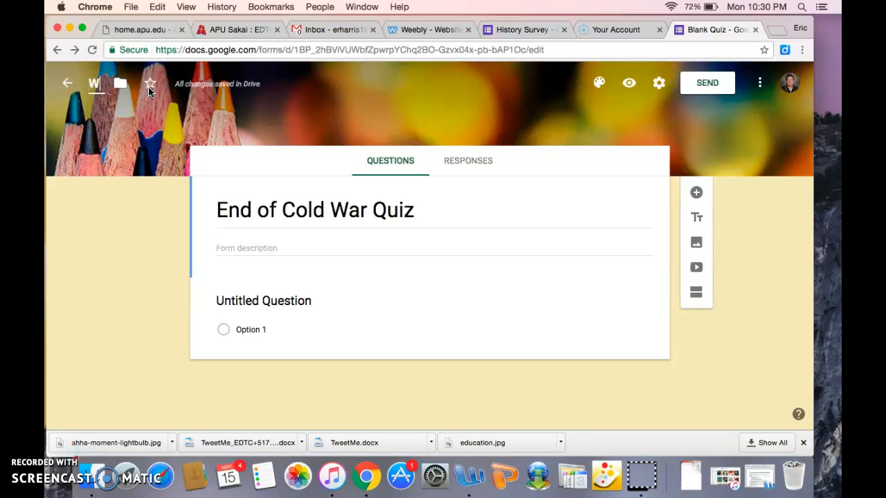
text(End)
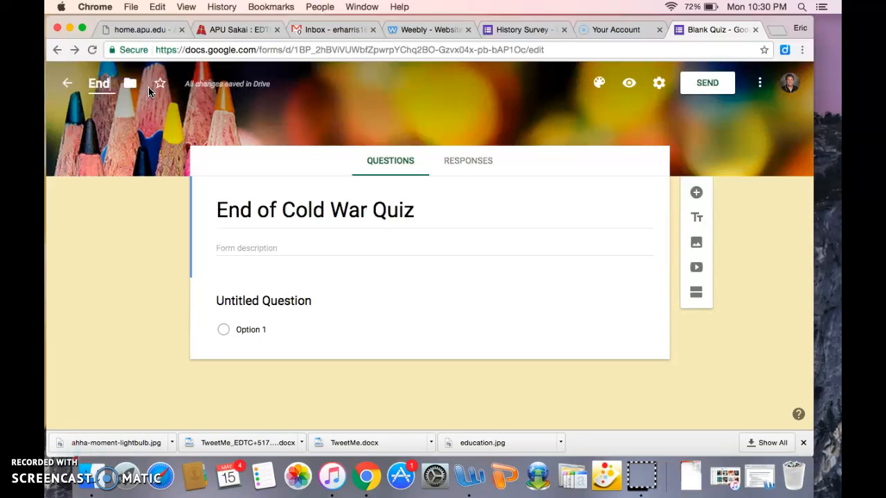
text( of the)
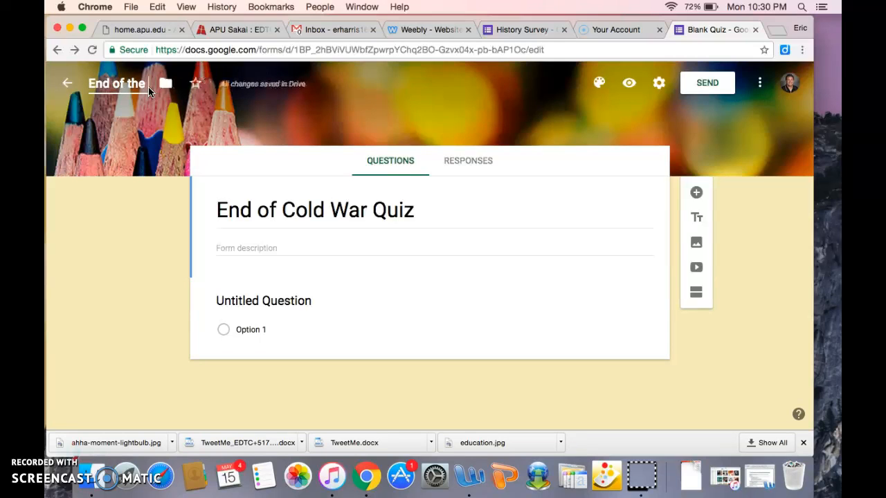
text( Cold War)
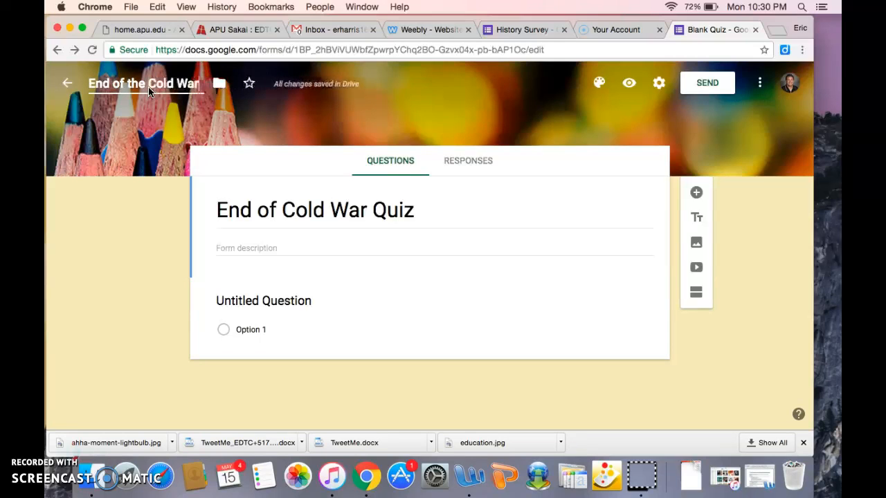
text( Quiz)
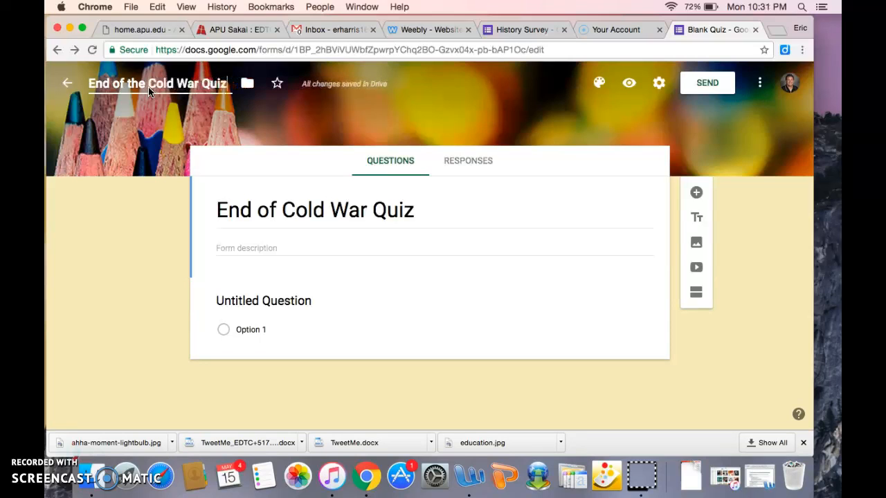
click(300, 239)
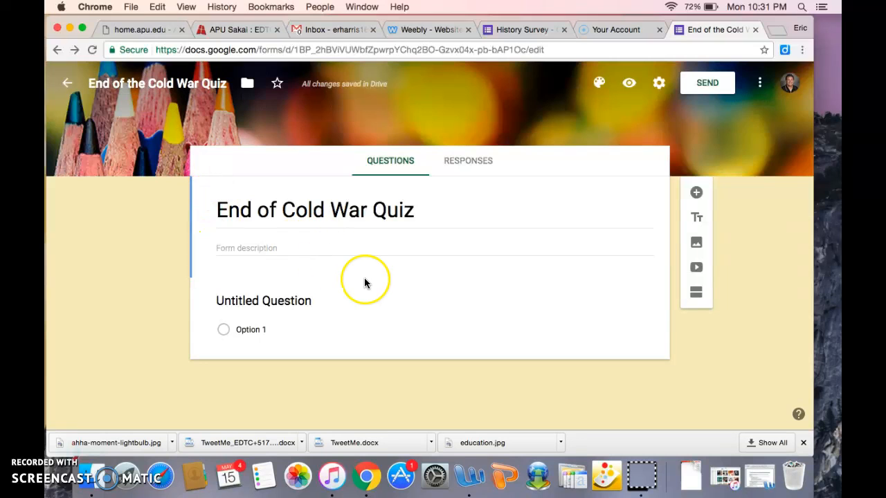
Change the first, untitled question's type to Short answer.
click(297, 303)
scroll(354, 327, down, 2)
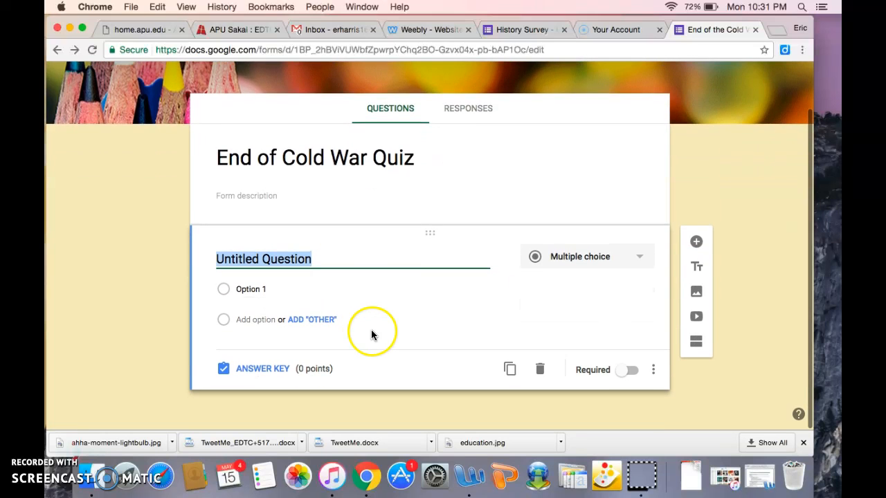
click(582, 261)
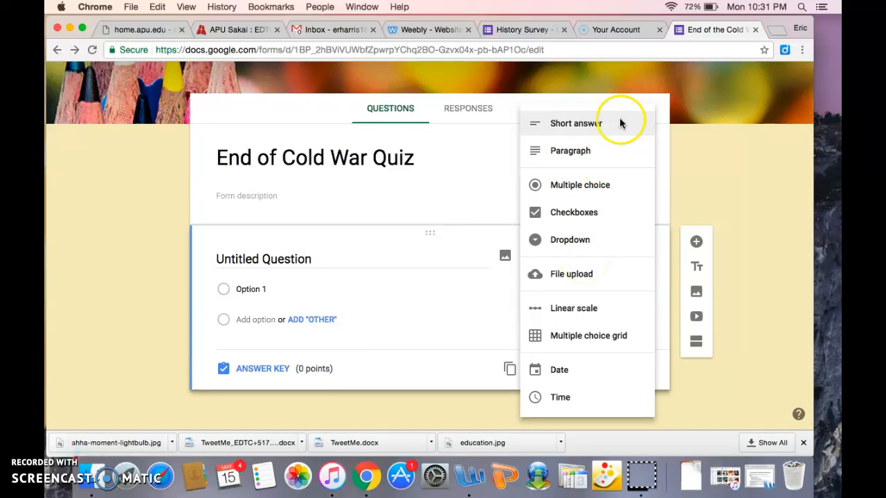
click(615, 127)
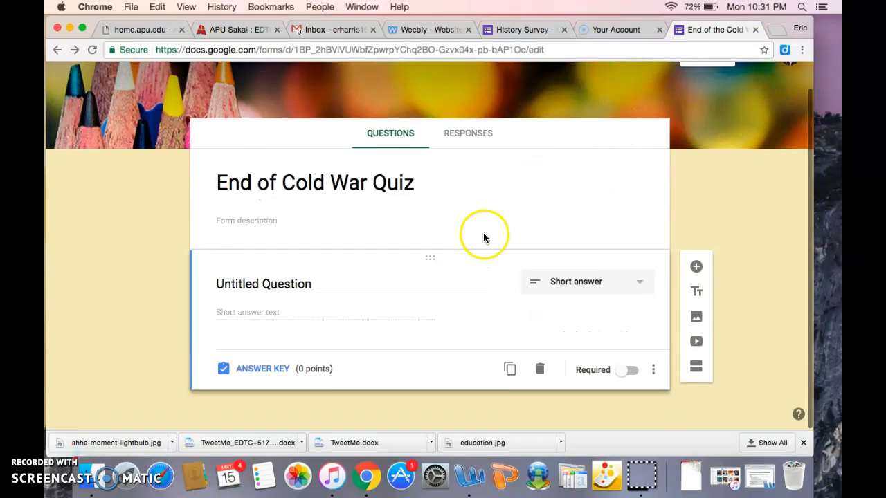
Title the short-answer question "Name: Last, First" and make it required.
click(321, 291)
text(NA)
key(BackSpace)
text(ame)
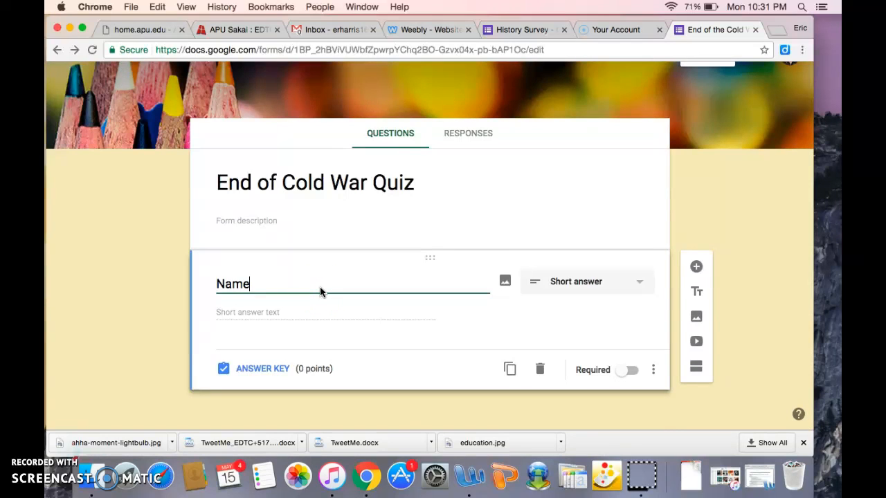
text(: Last, First)
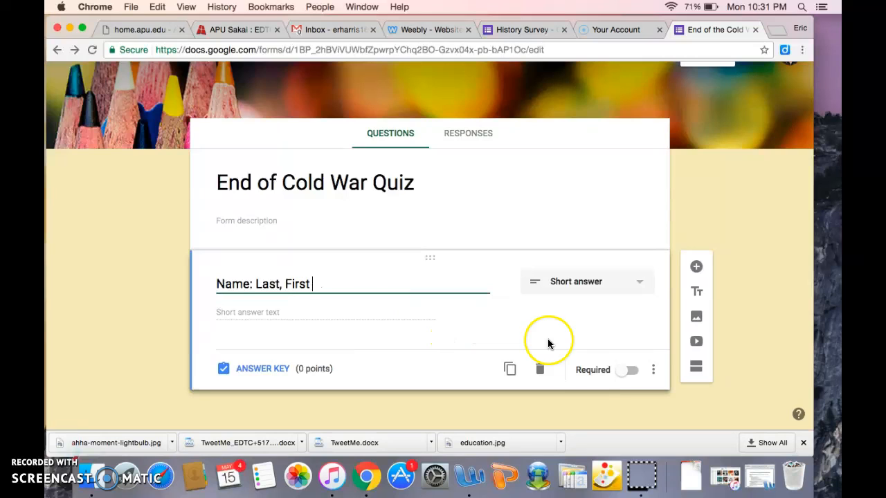
click(624, 370)
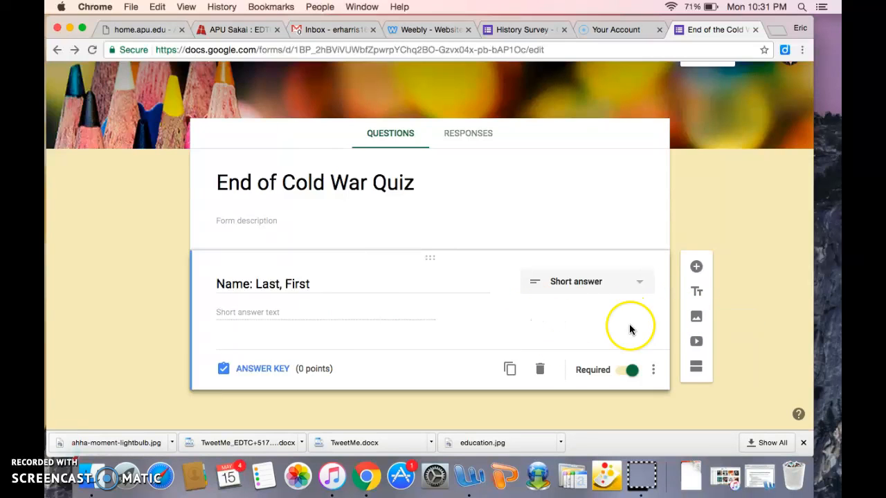
Add a multiple-choice question titled "Who are you?" with "Me" as its first answer option.
click(696, 266)
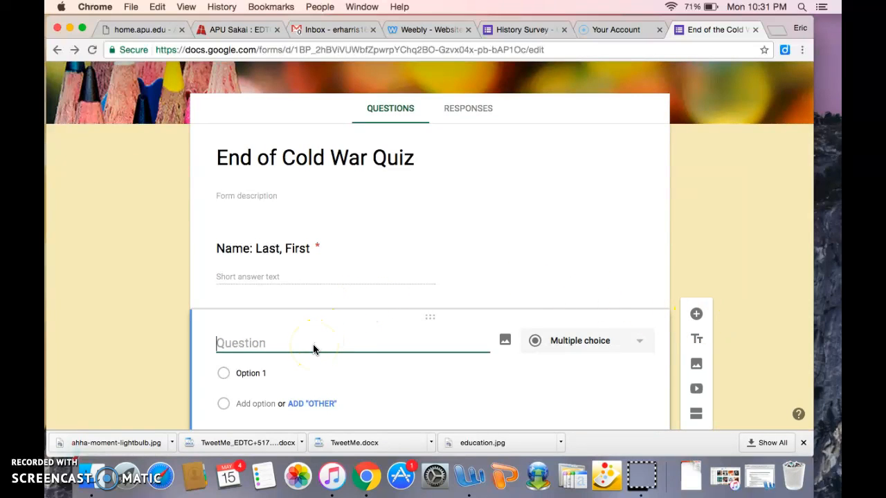
text(W)
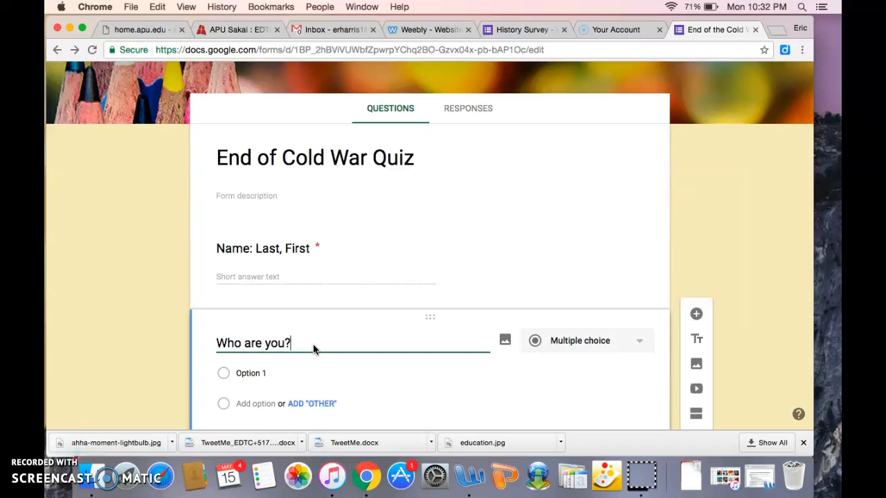
click(273, 375)
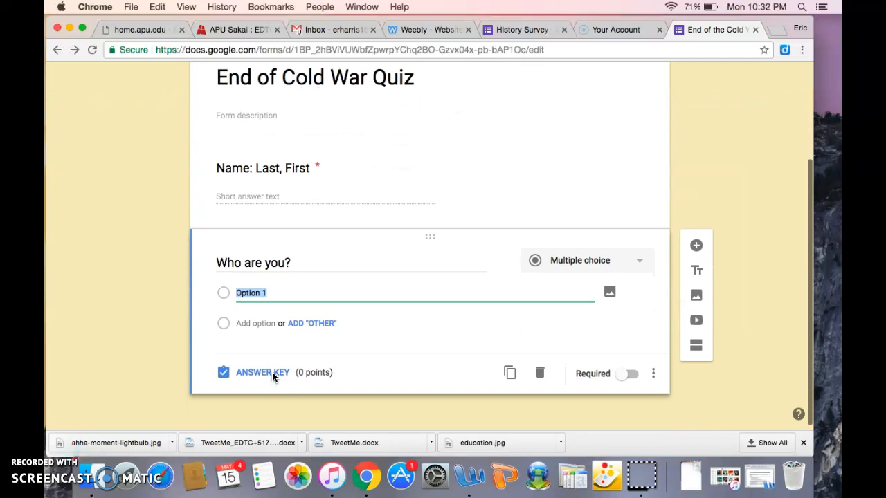
text(Me)
key(Tab)
Add "You", "Johnny" and "Joe" as further answer options to the "Who are you?" question.
click(251, 323)
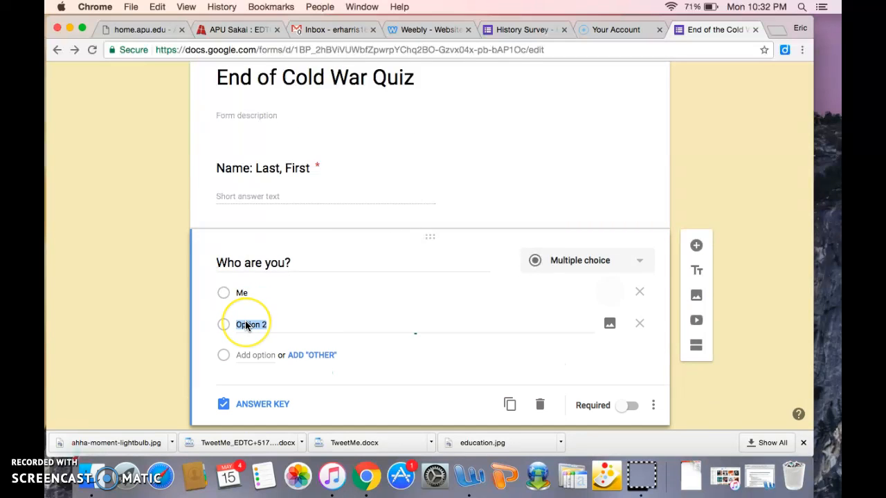
text(You)
click(248, 355)
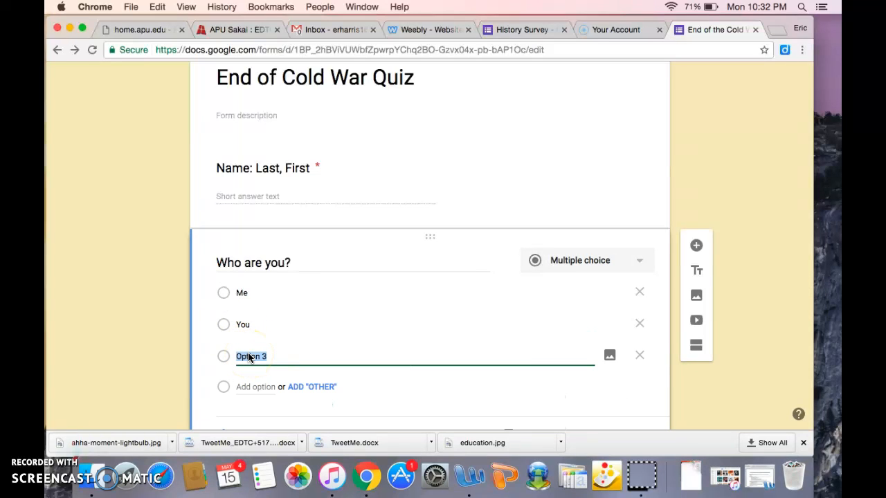
text(I)
text(ohnny)
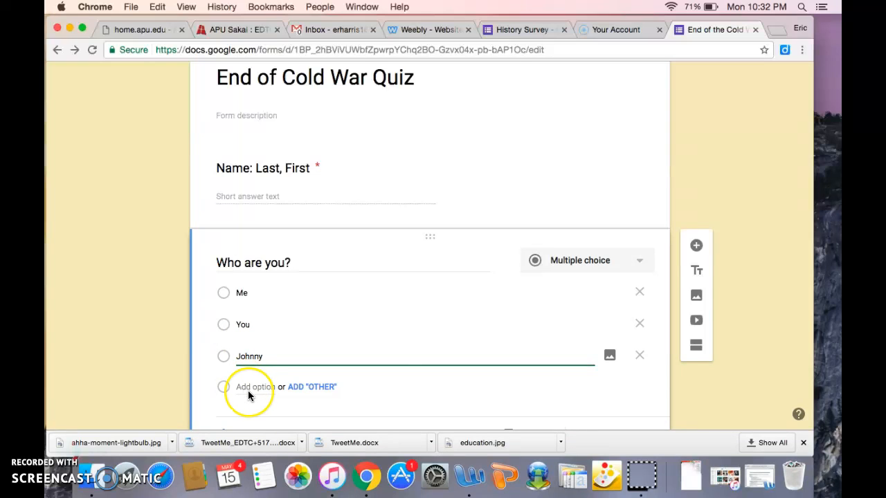
click(251, 387)
text(Joe)
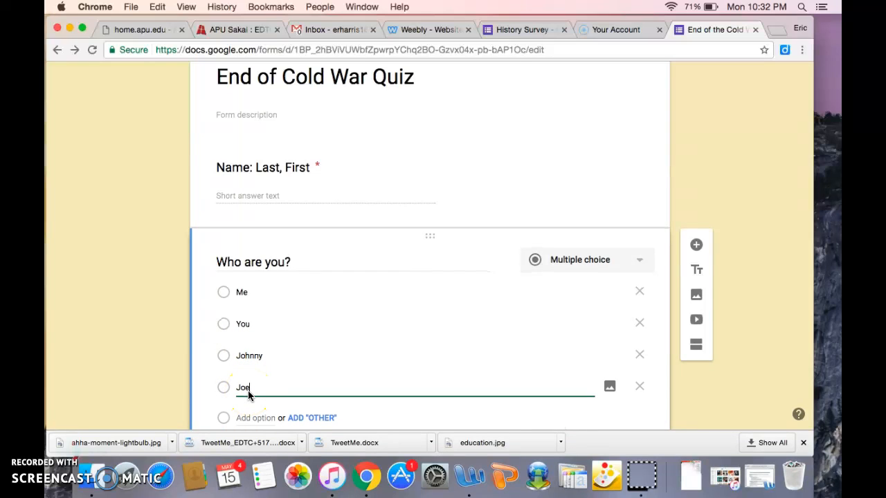
Set the answer key of "Who are you?" to 1 point with "Johnny" as the correct answer, and return to editing the question.
scroll(249, 394, down, 3)
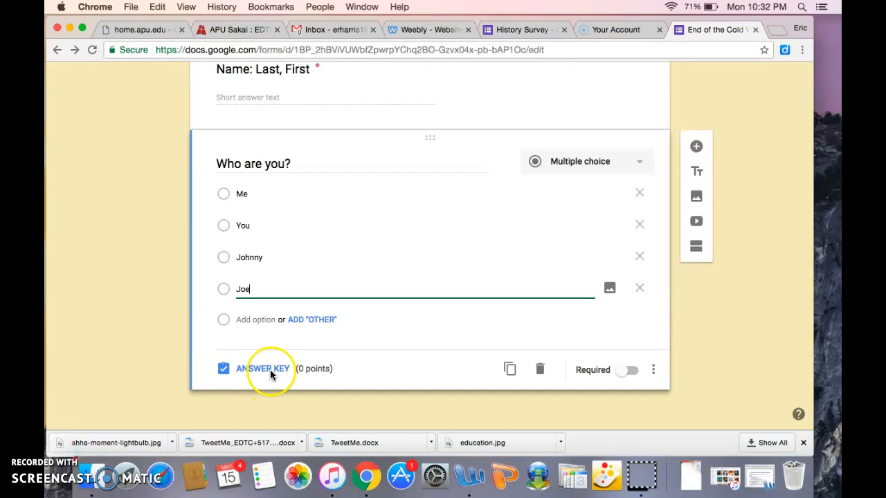
click(276, 369)
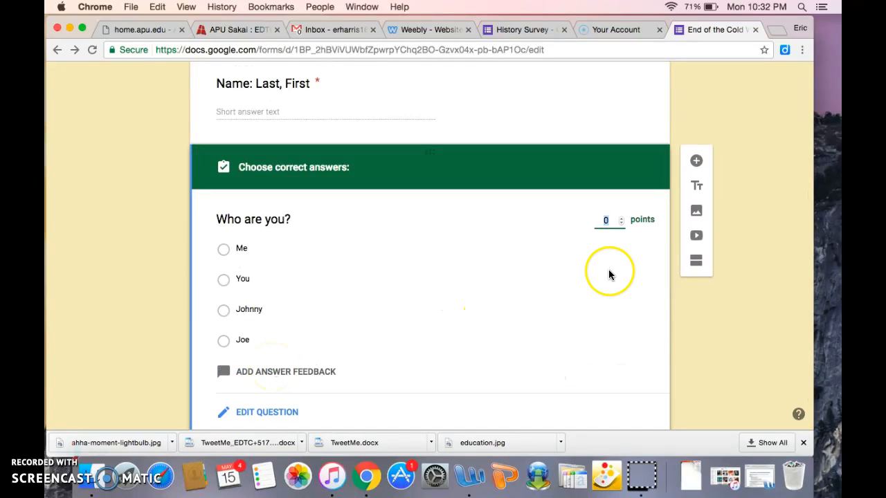
click(621, 218)
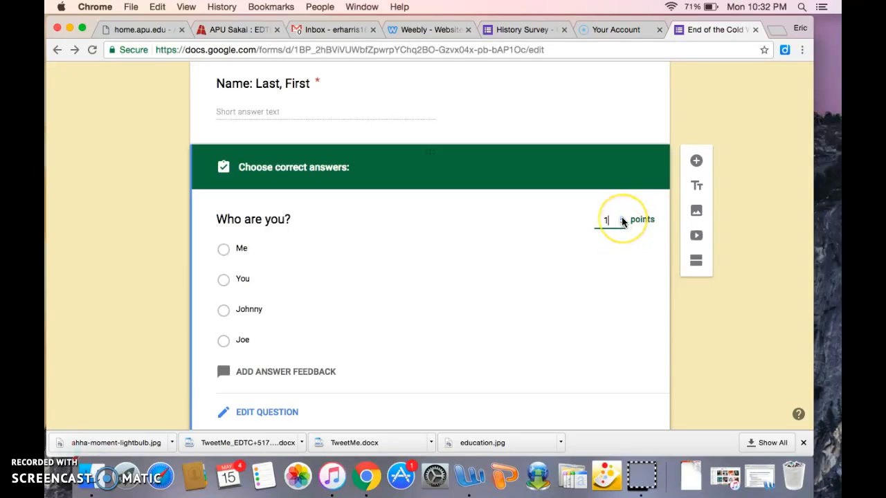
click(223, 312)
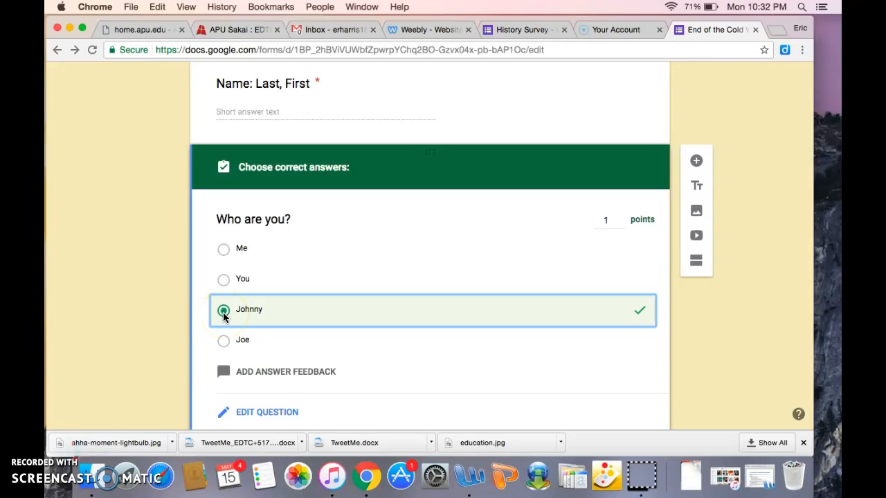
scroll(222, 312, down, 2)
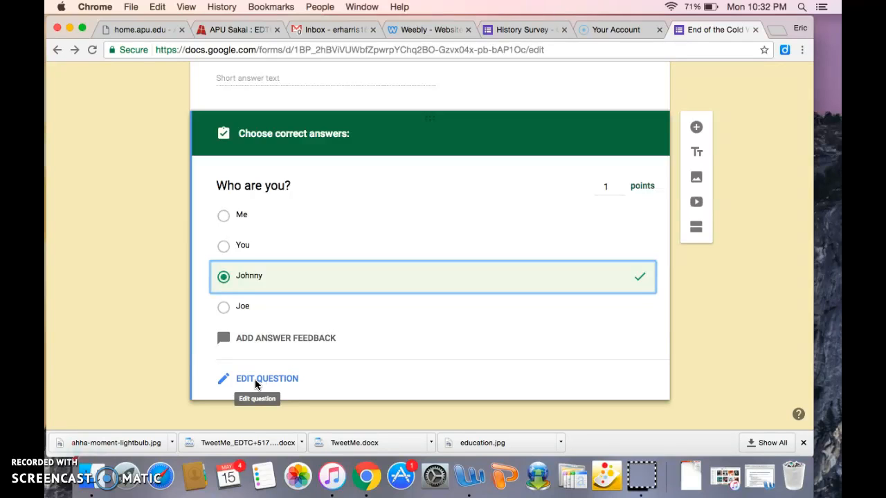
click(258, 379)
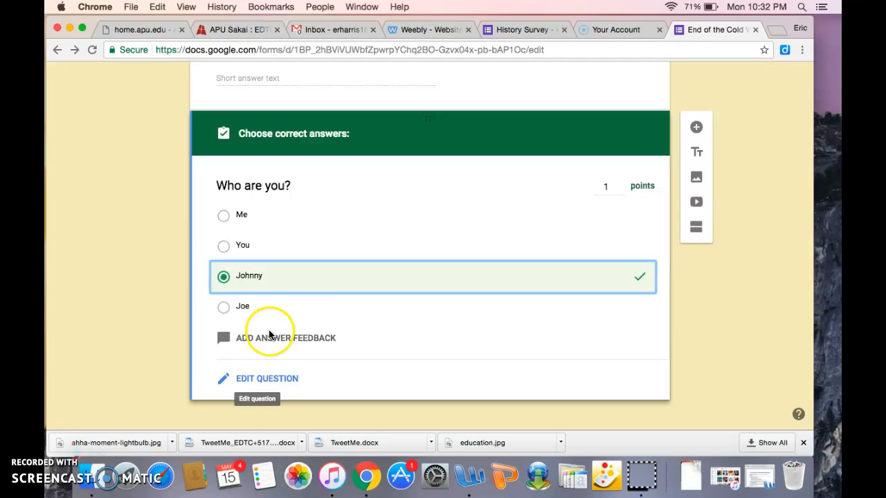
click(283, 379)
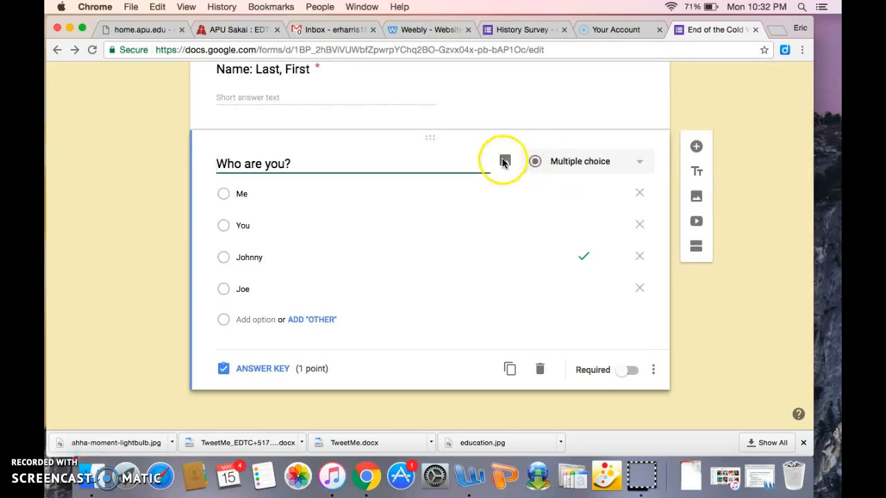
Search Google images for "Cold War" and insert the Uncle Sam and Soviet bear picture into the "Who are you?" question.
click(505, 161)
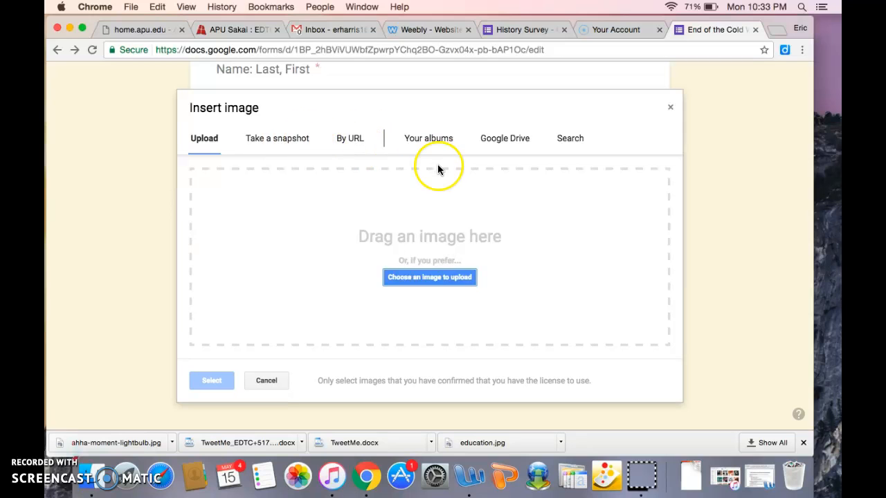
click(566, 140)
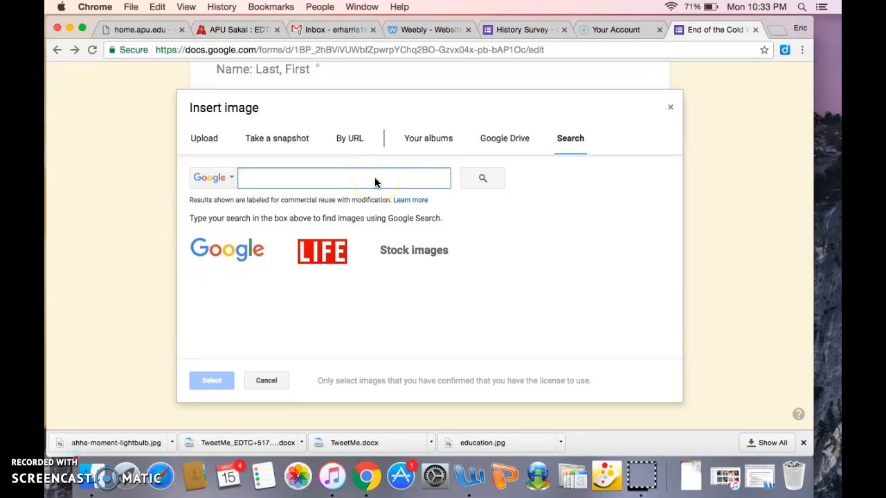
text(Cold )
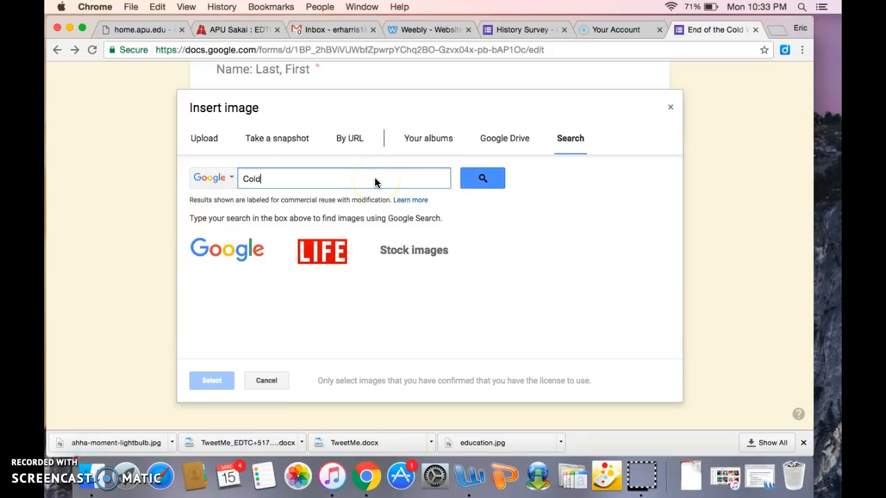
text(War)
click(487, 178)
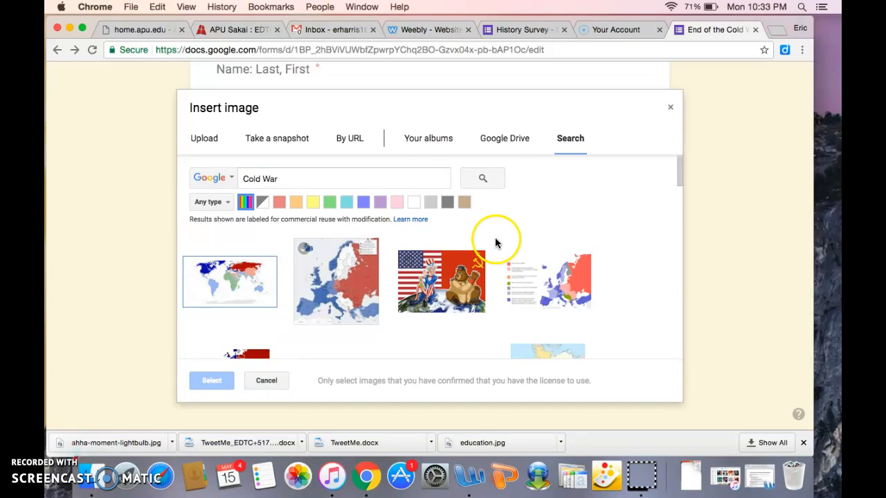
click(259, 264)
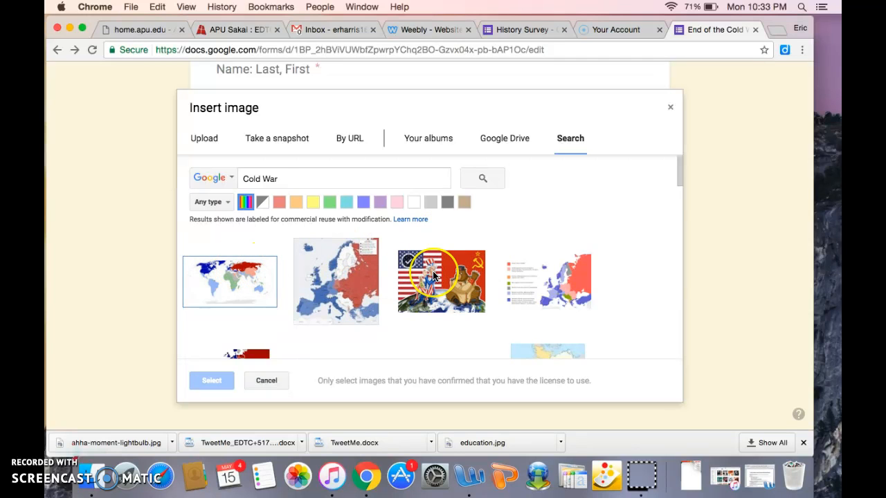
click(433, 275)
click(204, 380)
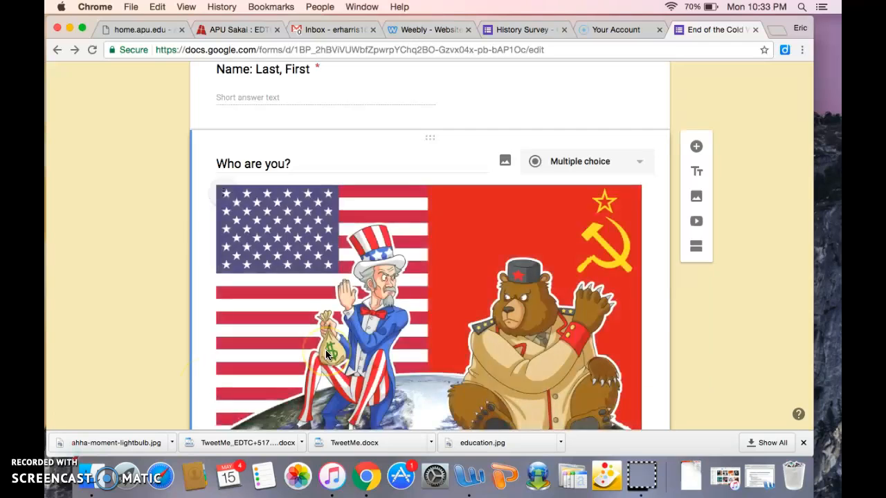
Add a Paragraph question titled "List 4 reasons why the Cold War ended?" below the multiple-choice question.
scroll(327, 354, down, 5)
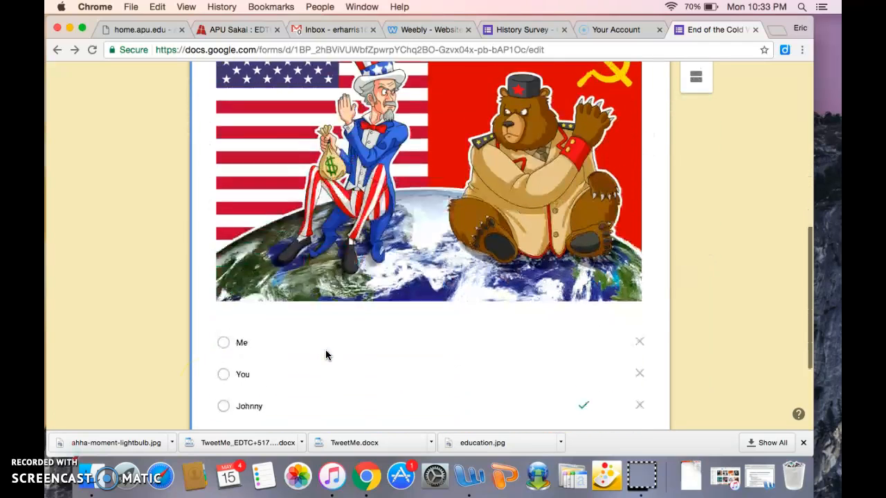
scroll(326, 355, down, 2)
scroll(326, 355, up, 3)
scroll(327, 355, down, 2)
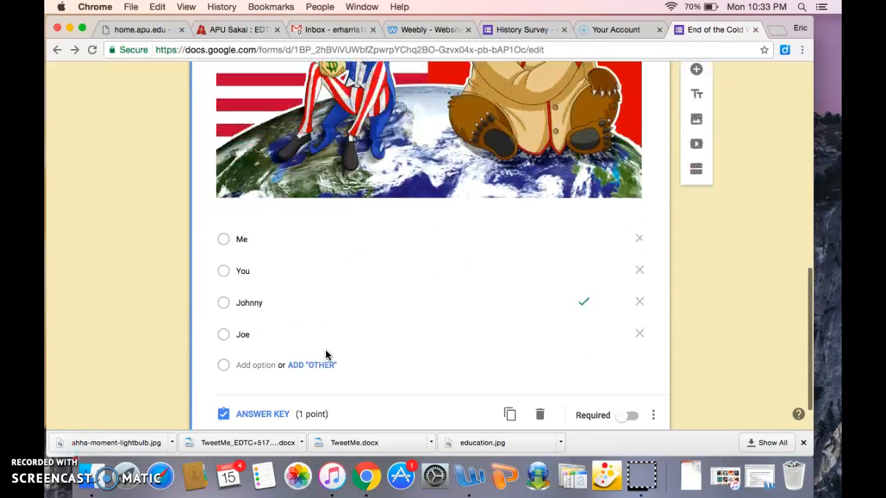
scroll(326, 355, down, 1)
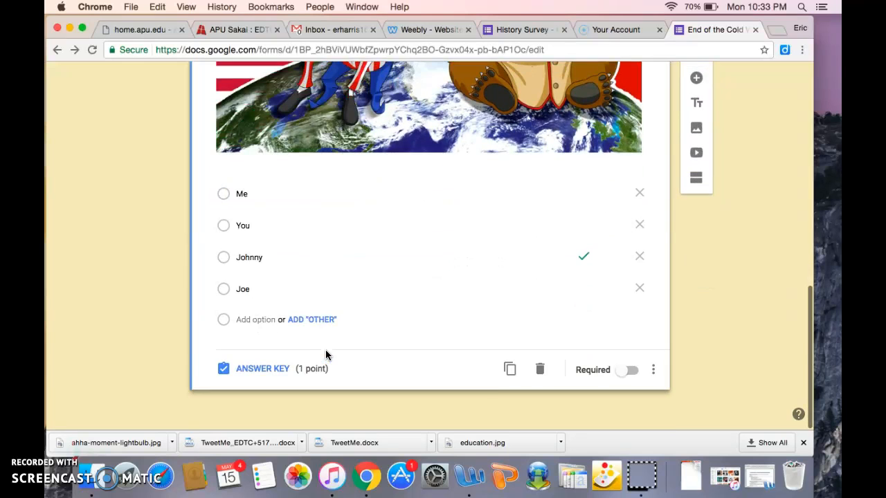
click(695, 81)
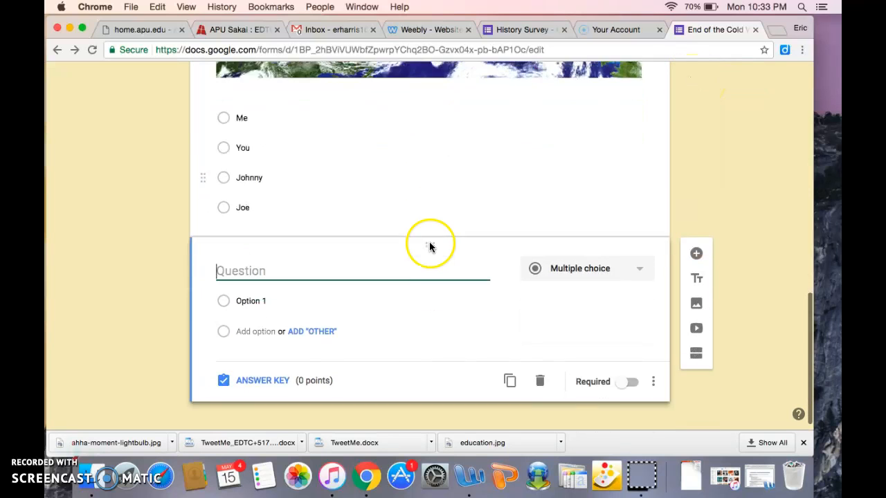
click(574, 257)
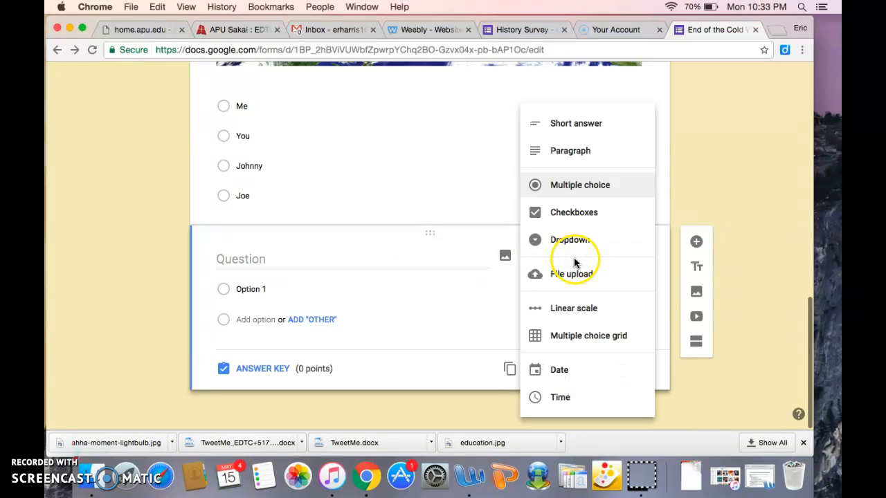
click(588, 155)
click(378, 291)
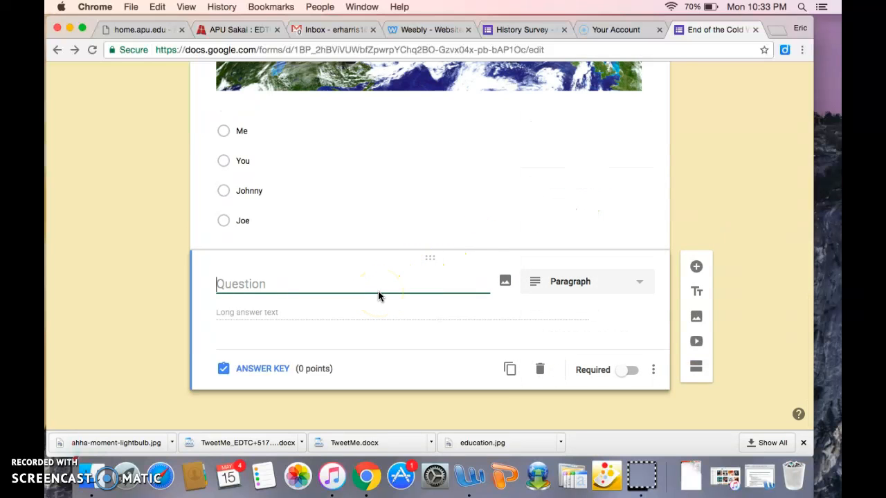
text(W)
key(BackSpace)
text(List 4 reasons why)
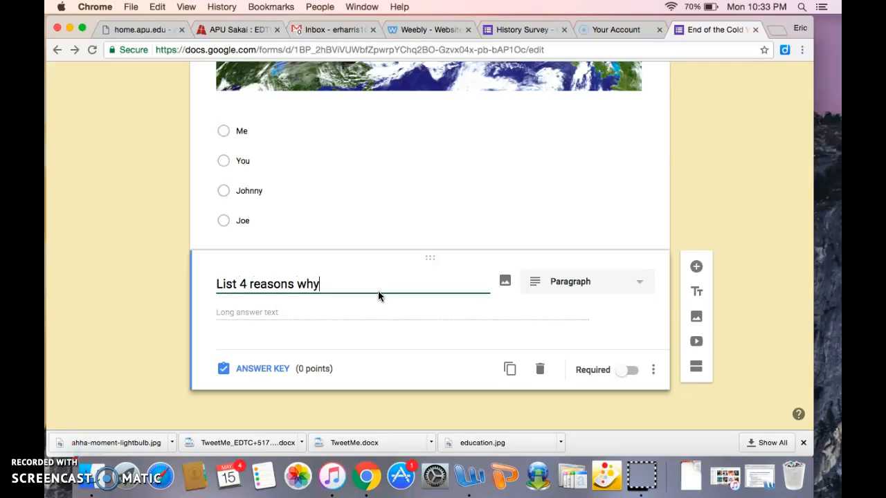
text( the Cold War ended?)
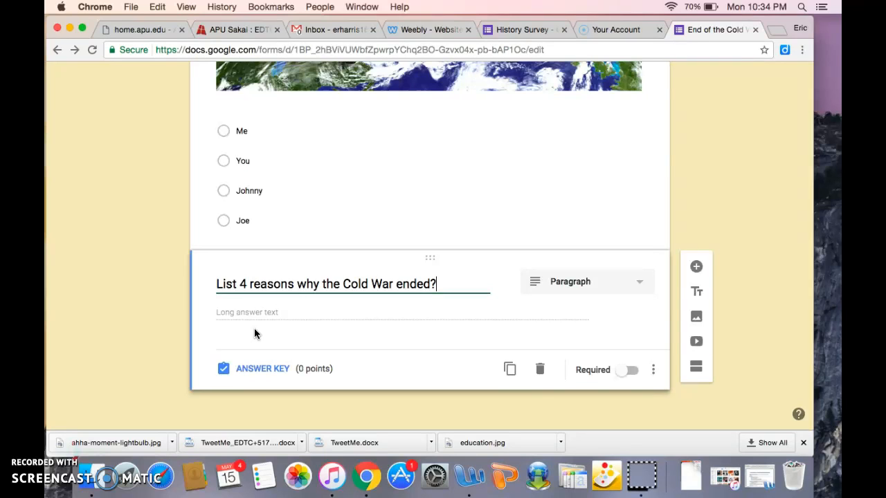
Set the paragraph question's value to 3 points in its answer key.
click(243, 368)
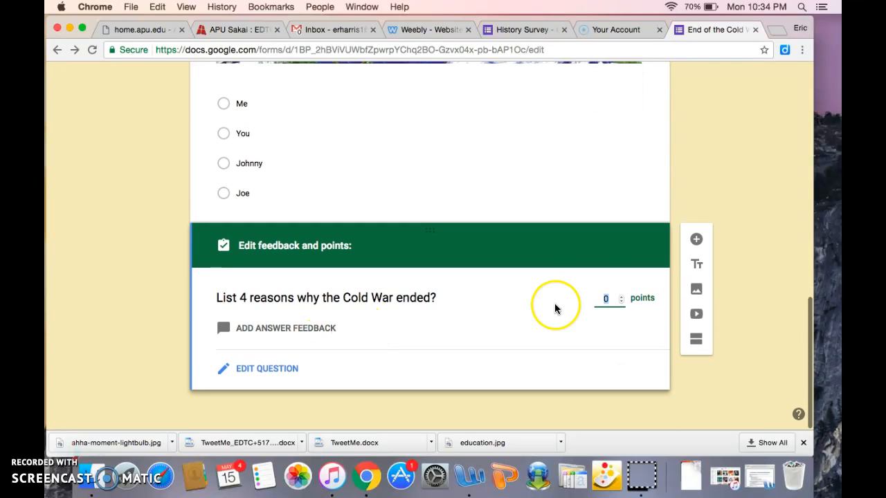
click(621, 297)
click(621, 297)
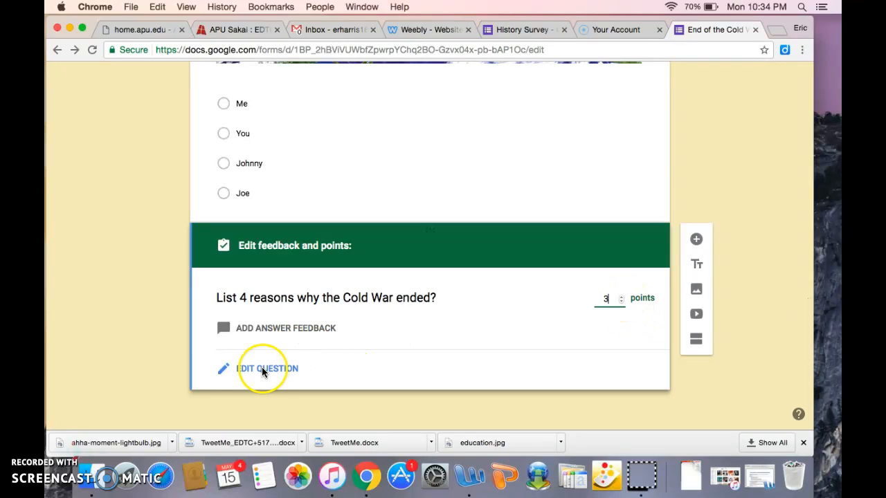
Add and save the answer feedback "For example reforms by Mikhail Gorbachav" for the paragraph question.
click(272, 326)
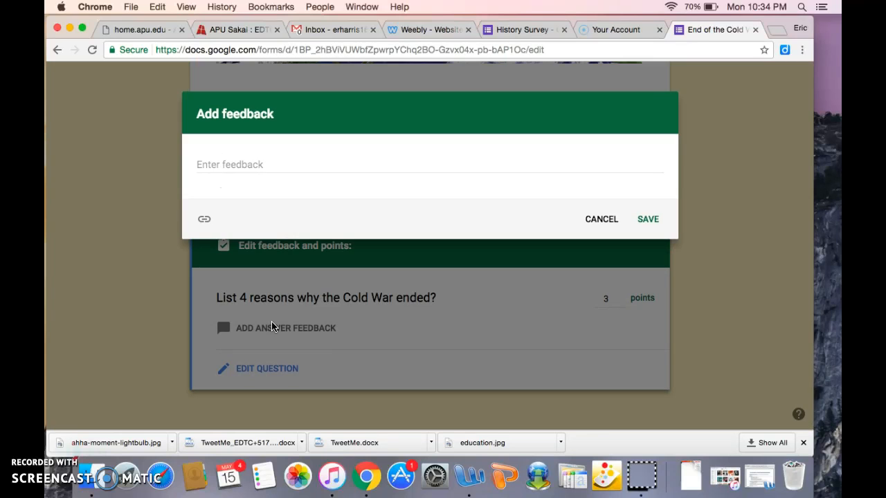
click(285, 166)
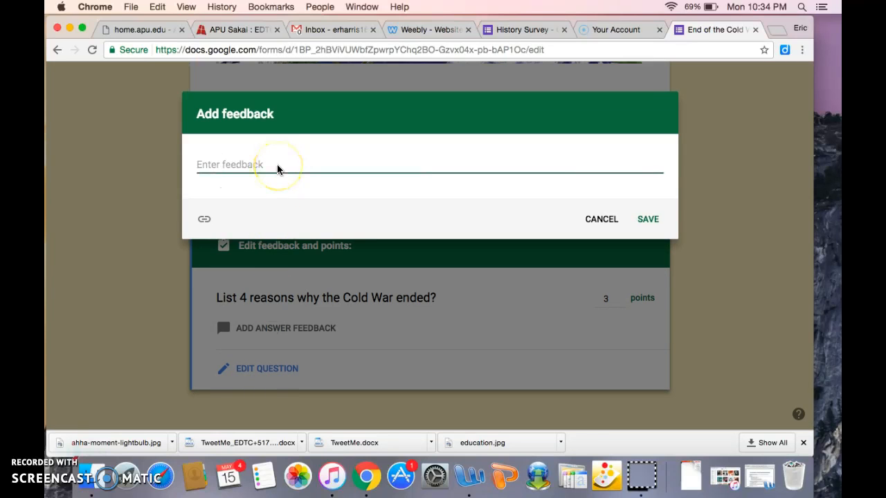
text(For example reforms)
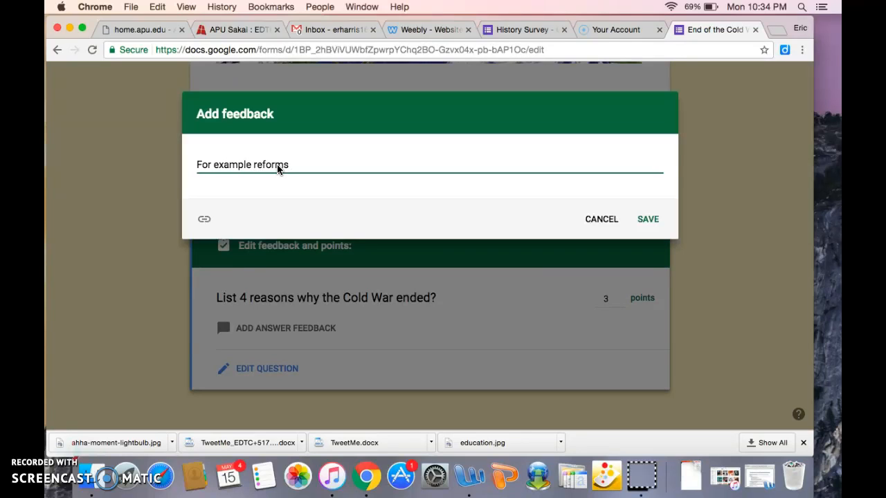
text( by Mikhail Gorbachav)
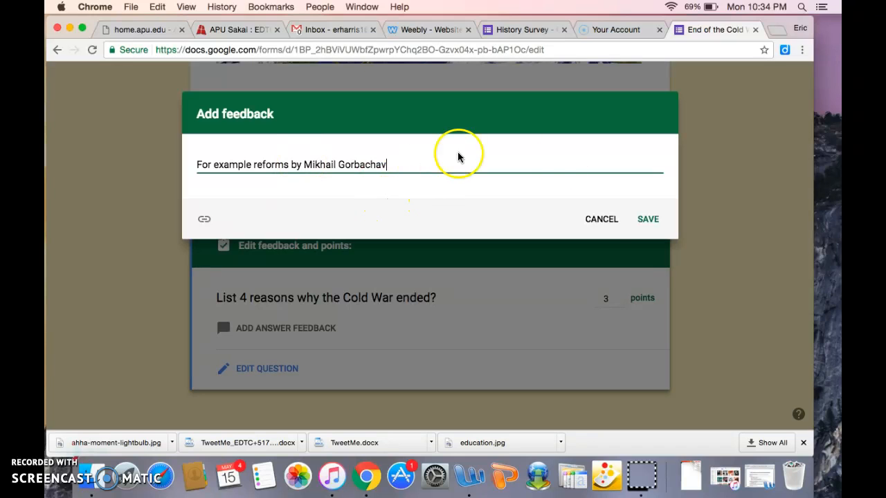
click(653, 220)
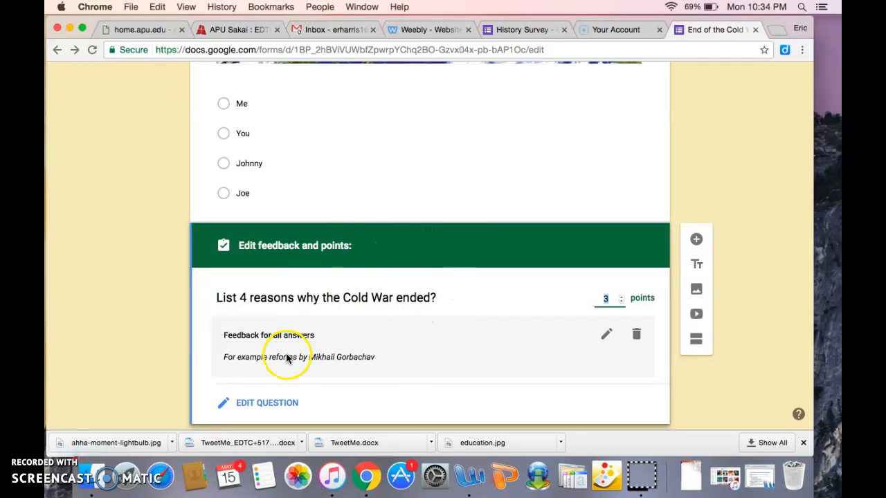
Preview the quiz as respondents see it and check its header, questions, picture and point values down to the submit area.
scroll(351, 363, down, 2)
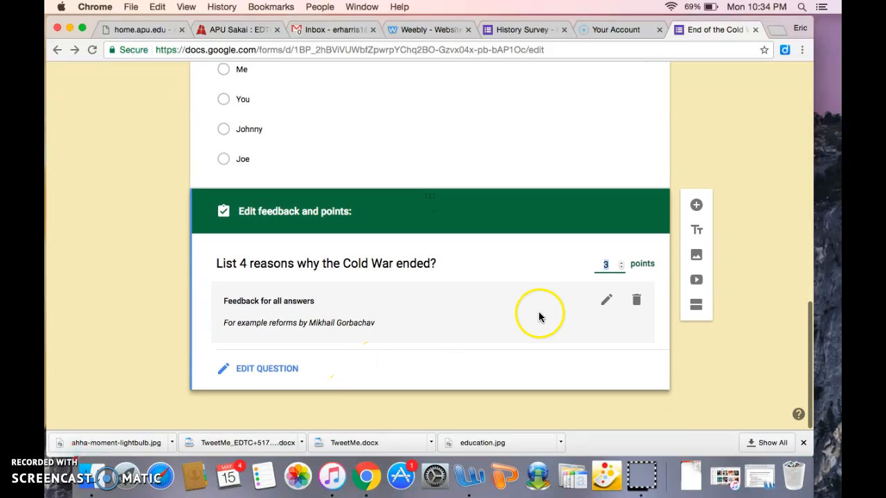
scroll(668, 311, up, 10)
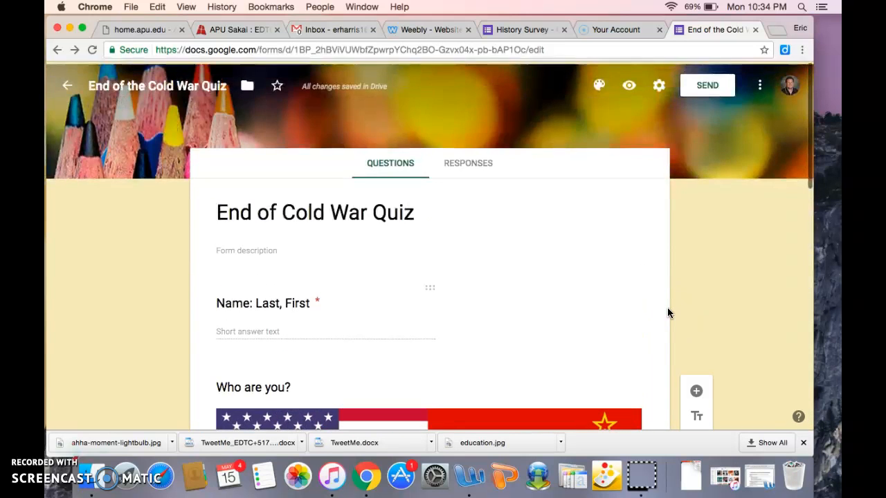
click(628, 83)
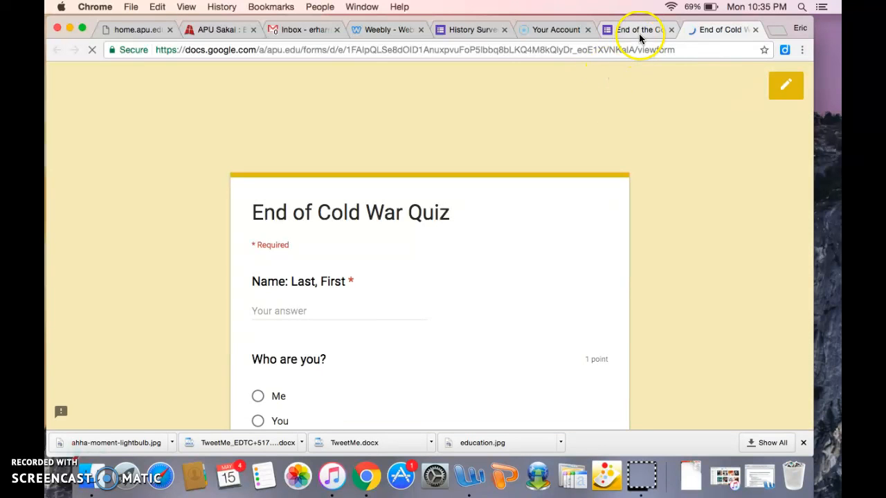
click(638, 29)
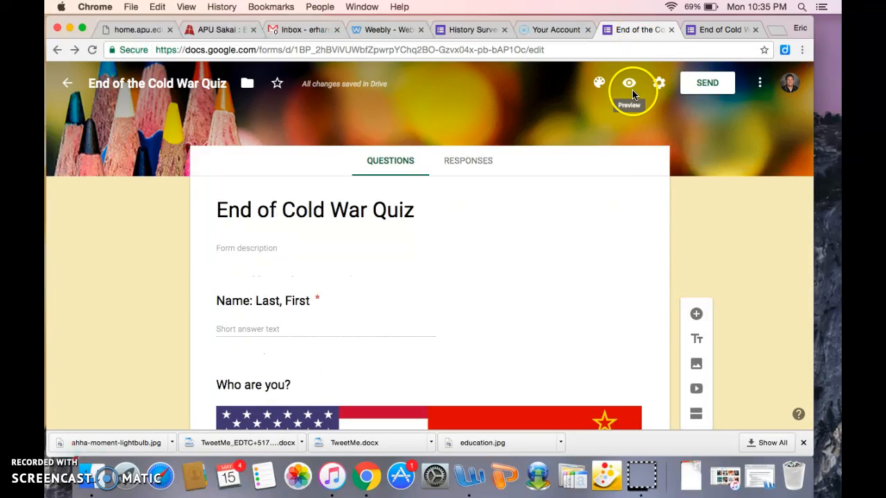
click(716, 29)
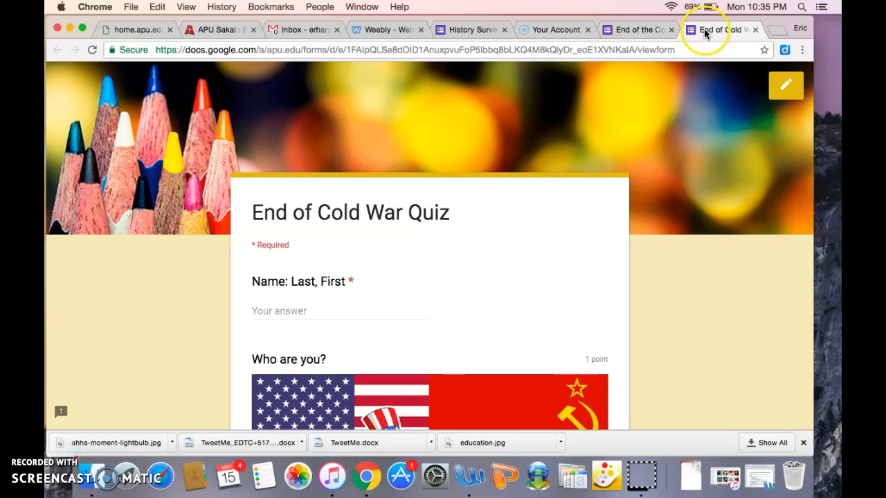
scroll(499, 150, down, 10)
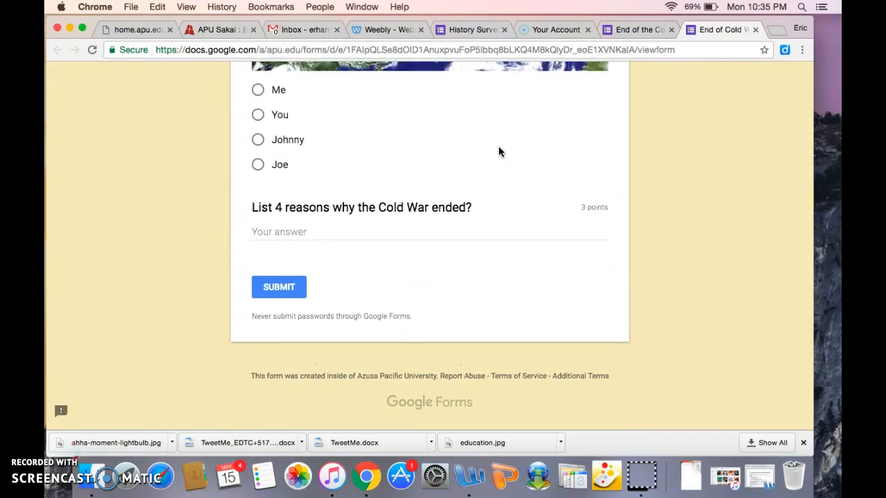
scroll(498, 146, up, 8)
scroll(499, 151, up, 3)
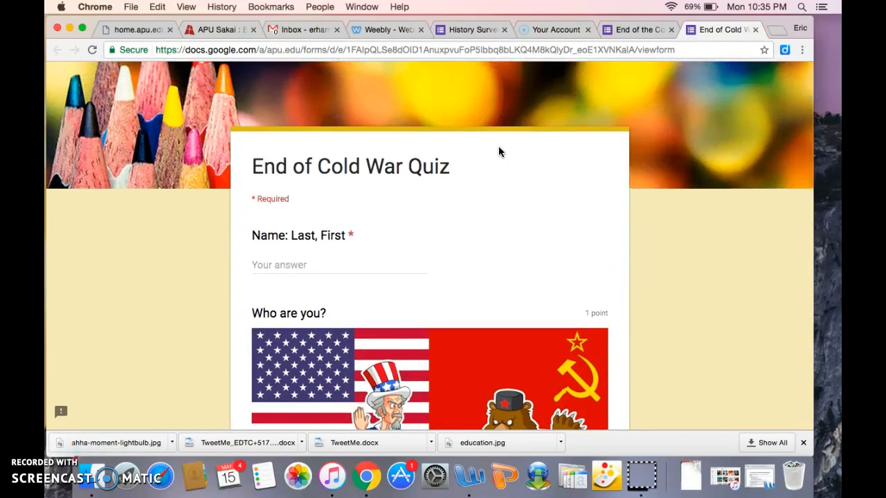
scroll(500, 151, up, 2)
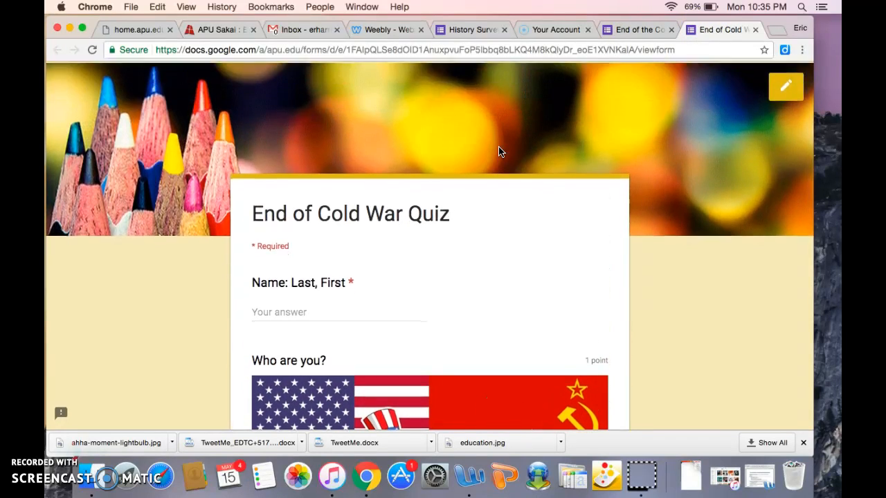
In the quiz editor's settings, turn off the restriction to Azusa Pacific University users, review the presentation and quiz options, and save.
click(638, 29)
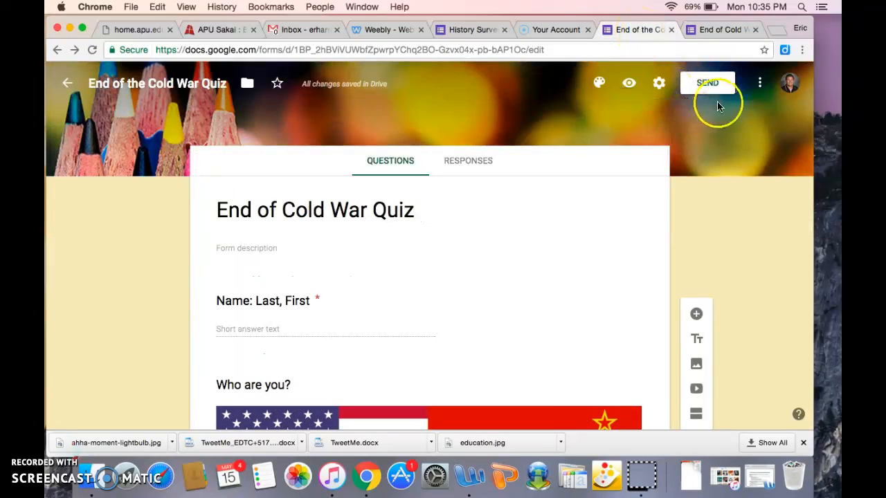
click(659, 85)
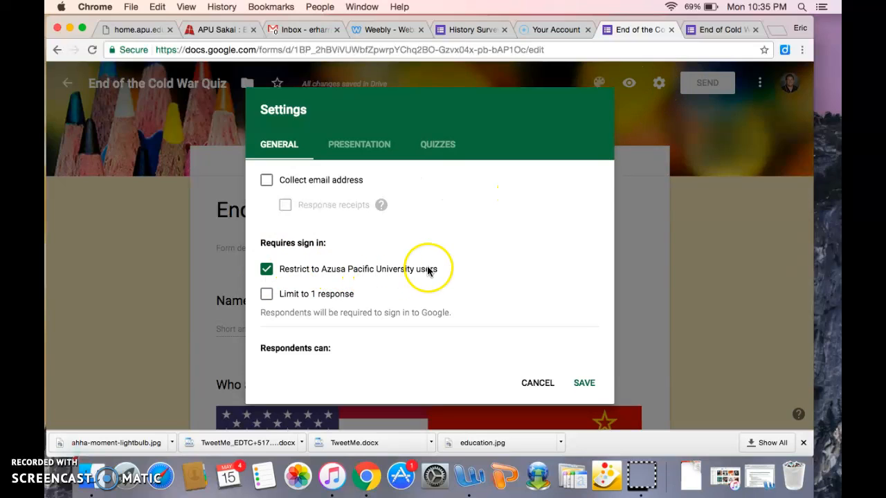
click(269, 272)
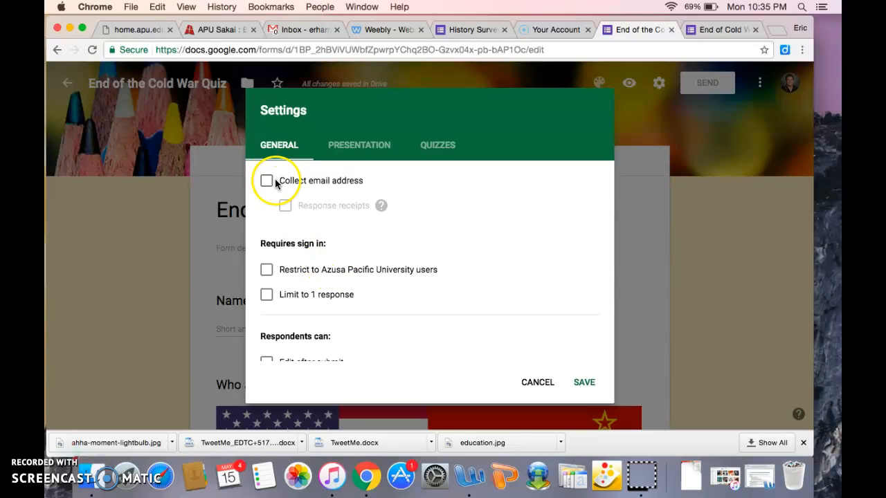
click(346, 145)
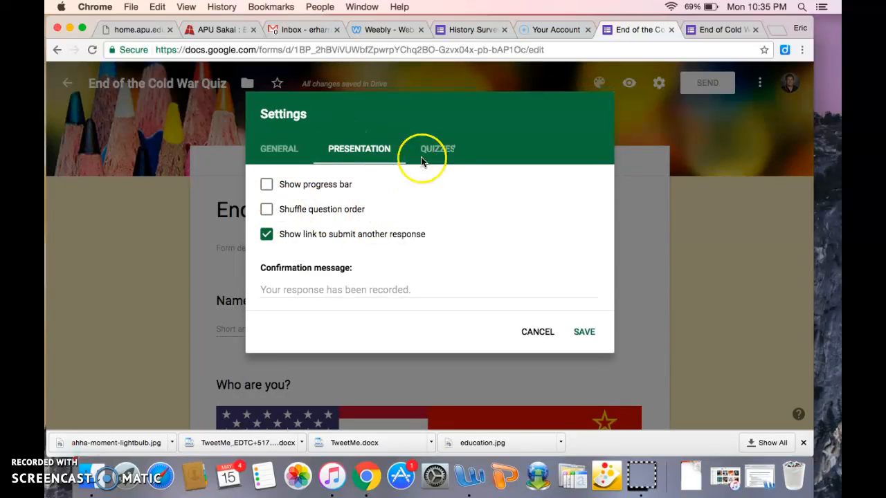
click(434, 146)
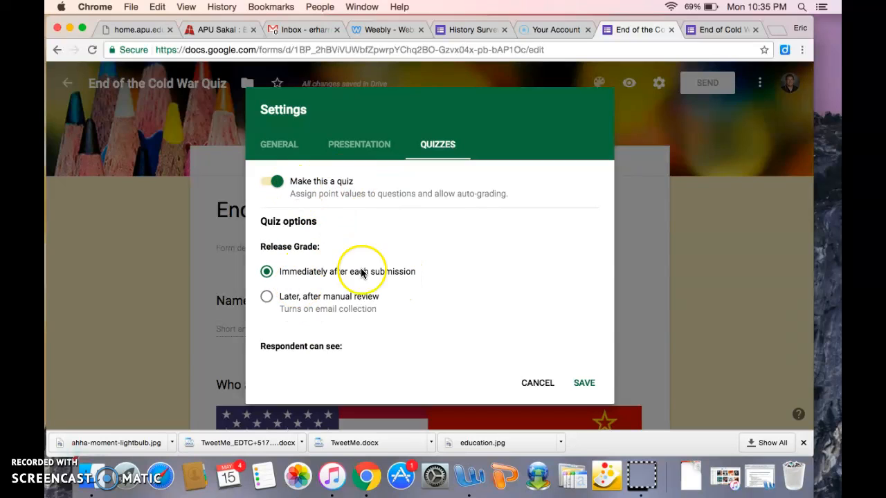
click(284, 147)
scroll(265, 269, down, 2)
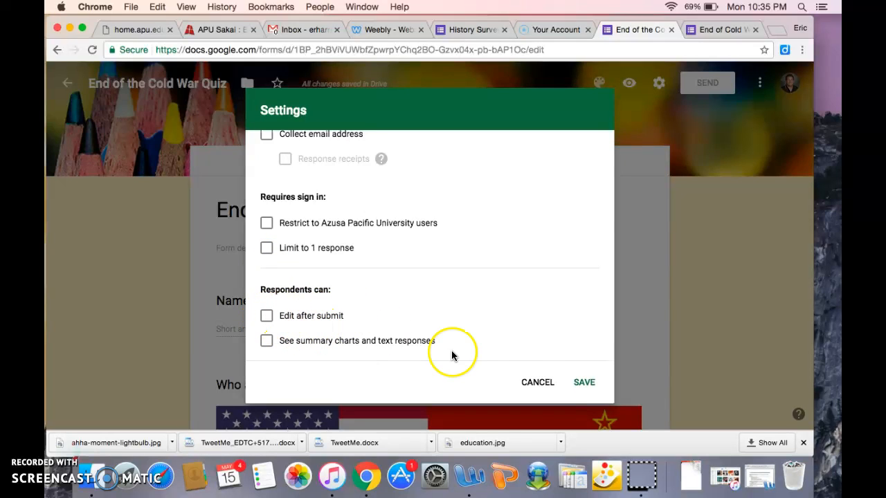
click(583, 382)
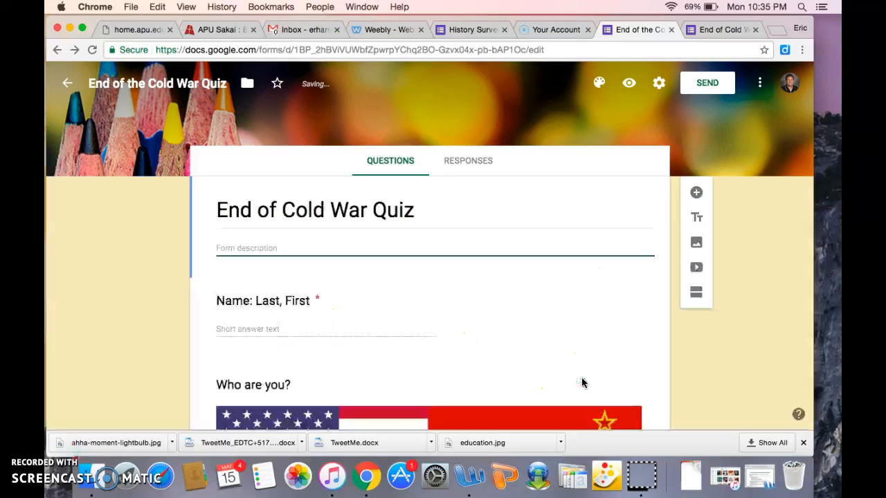
Review the email sending options for the quiz, copy its shareable link without shortening it, and close the Send form dialog.
click(711, 81)
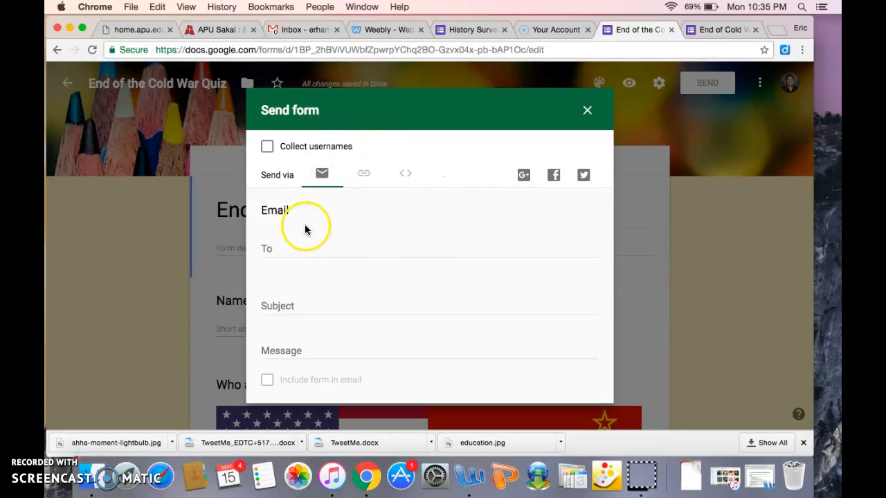
scroll(405, 257, down, 2)
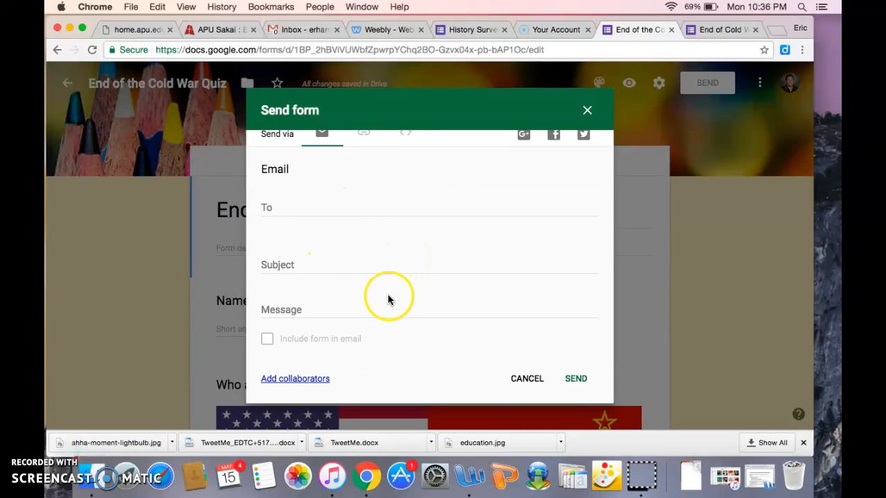
scroll(387, 299, up, 2)
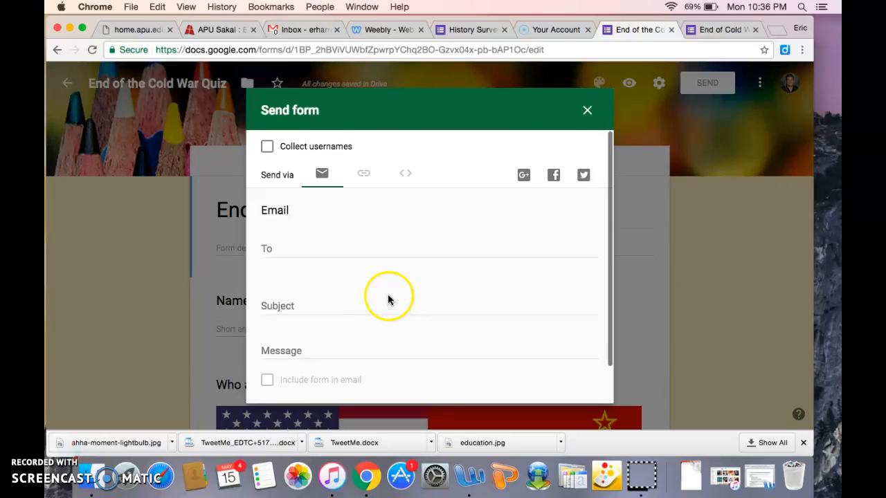
click(366, 175)
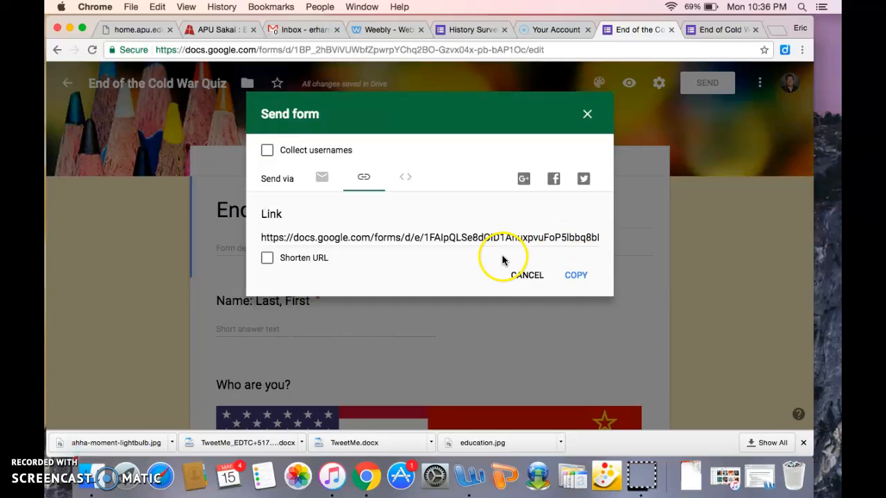
click(572, 276)
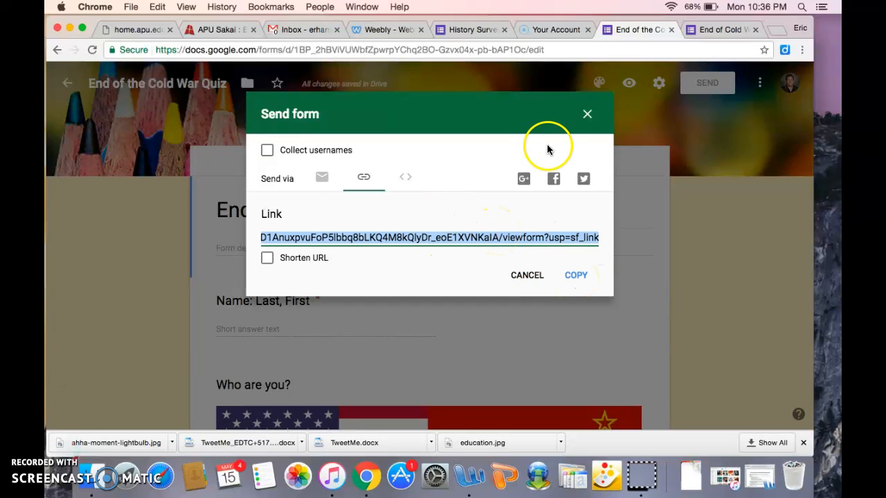
click(581, 123)
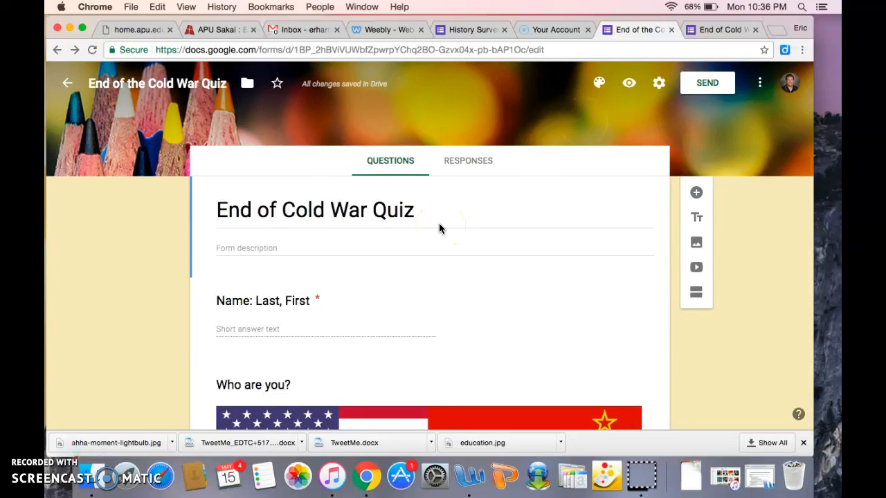
scroll(439, 228, down, 5)
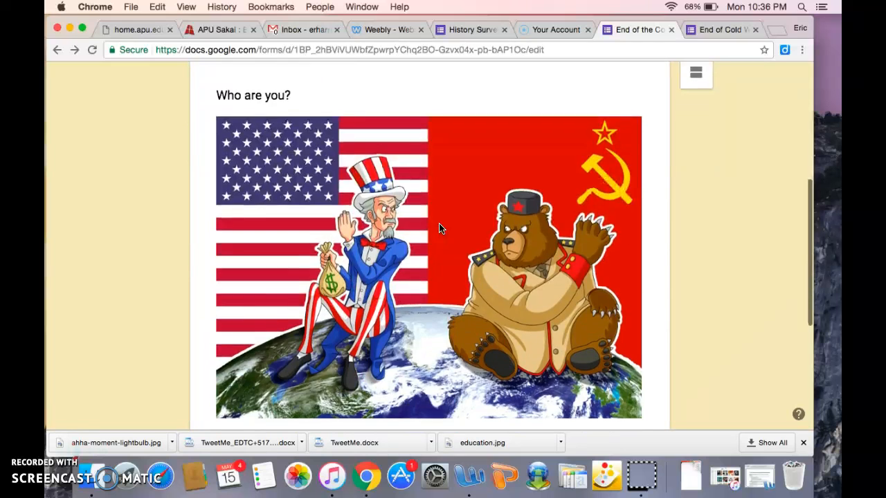
scroll(439, 228, up, 5)
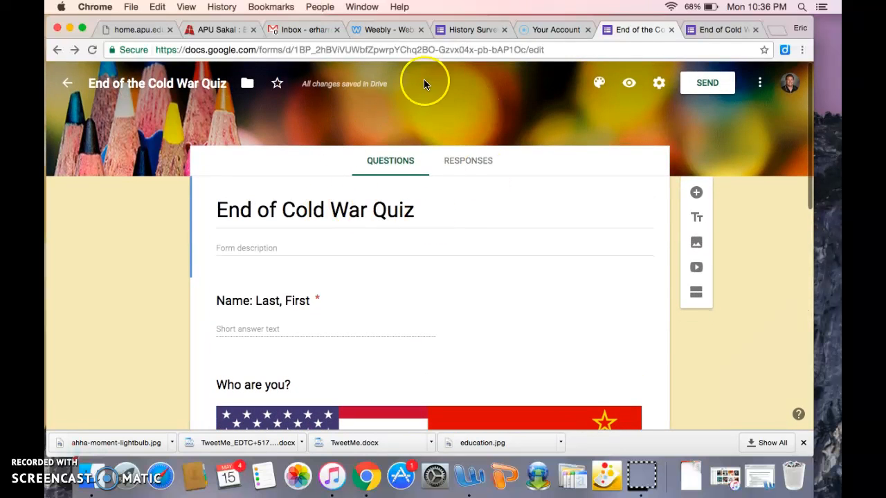